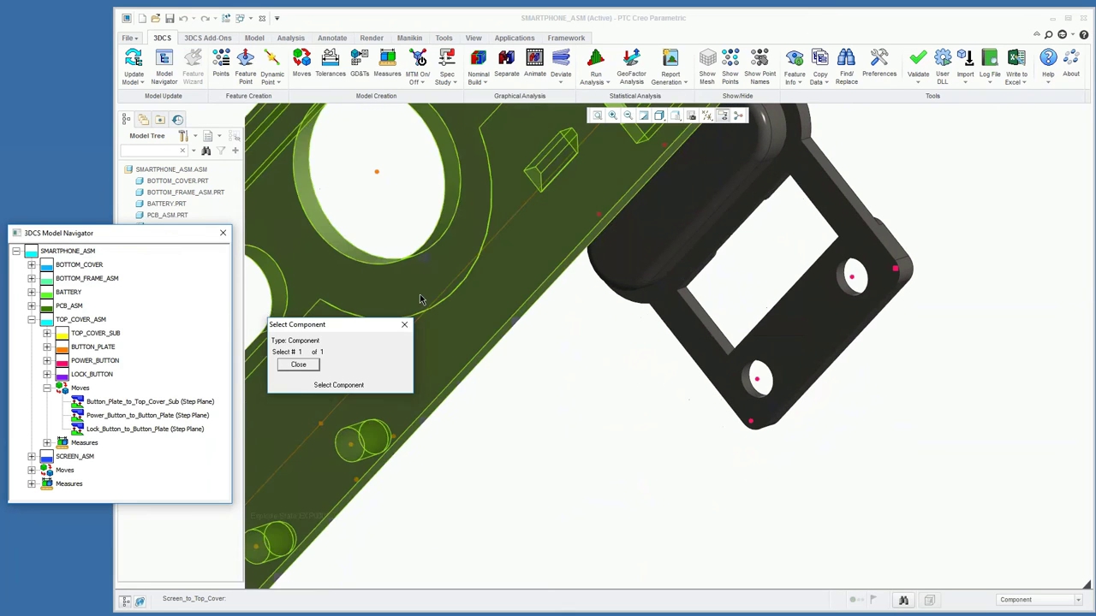
On POWER_BUTTON, add a Size Only feature tolerance named 'Size Holes' with range 0.100000
{"action": "left_click", "coordinate": [805, 343]}
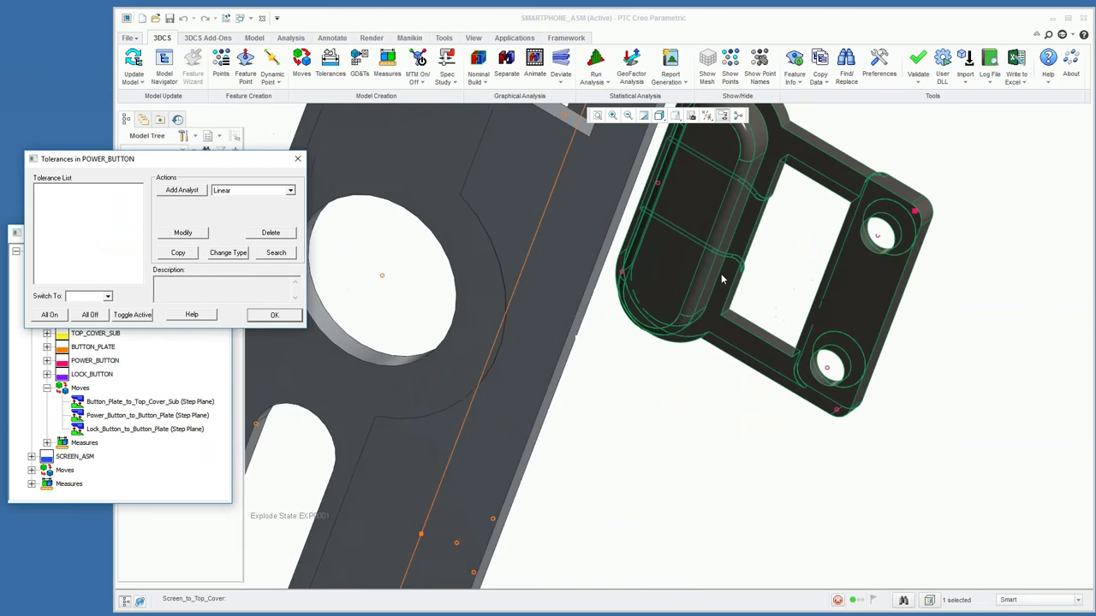
{"action": "left_click", "coordinate": [235, 191]}
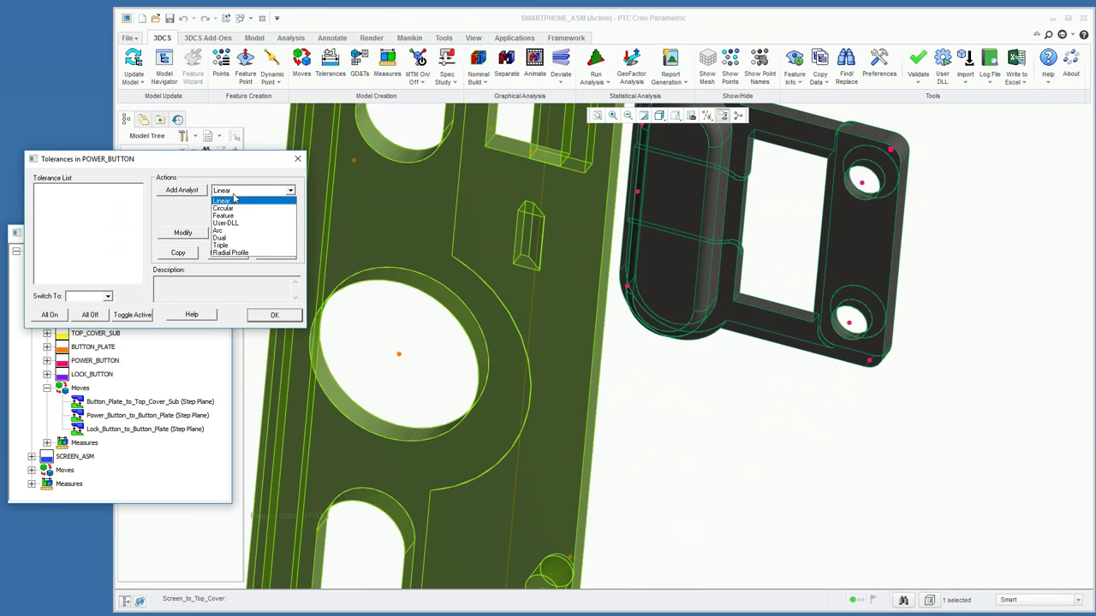
{"action": "left_click", "coordinate": [233, 214]}
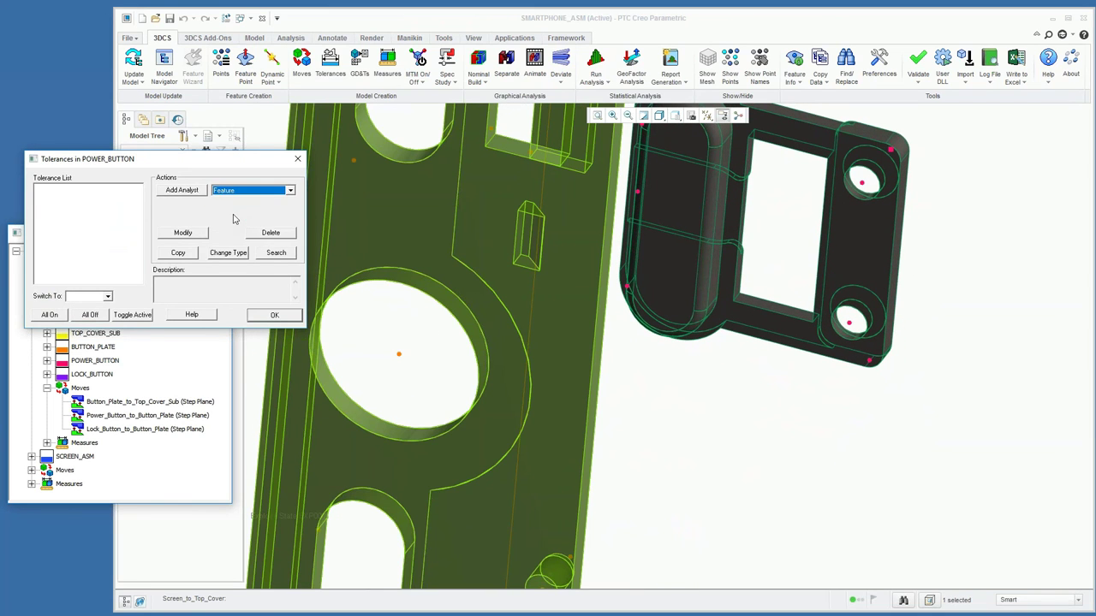
{"action": "left_click", "coordinate": [180, 191]}
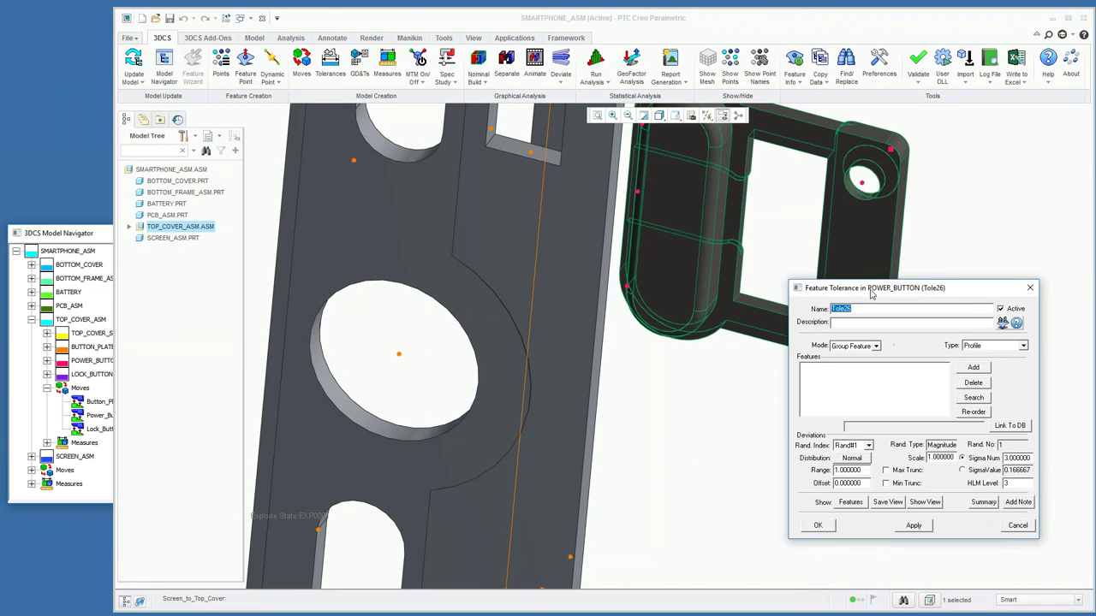
{"action": "left_click", "coordinate": [990, 397]}
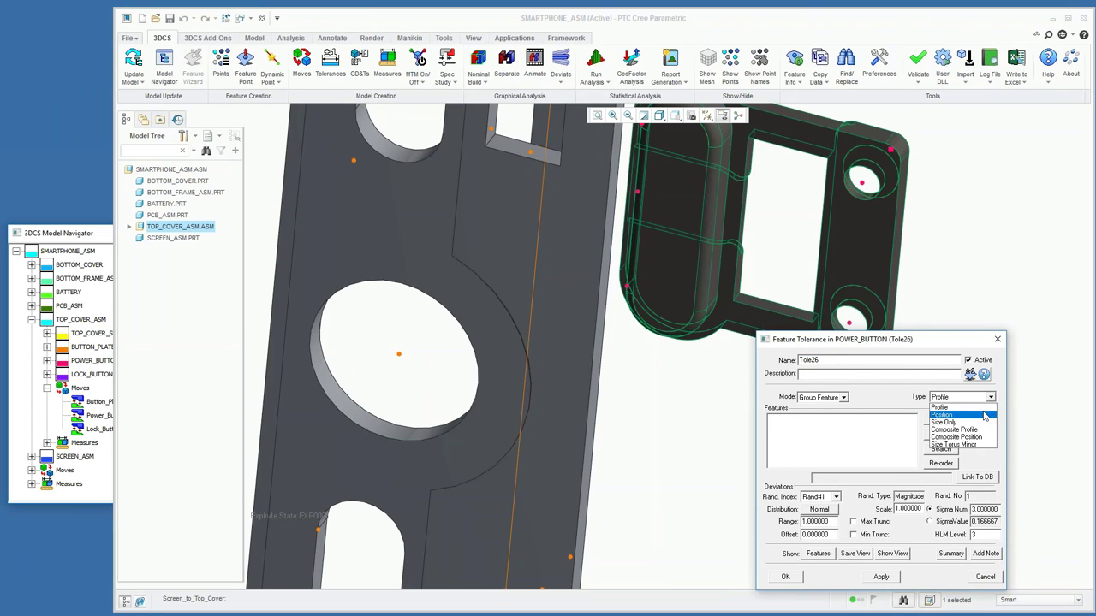
{"action": "left_click", "coordinate": [945, 422]}
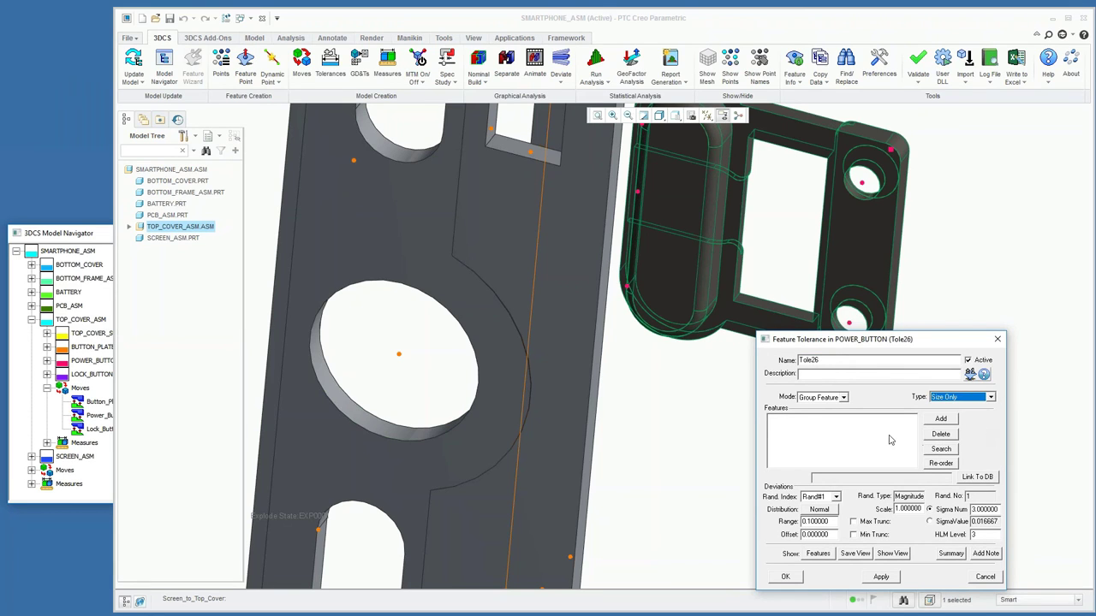
{"action": "double_click", "coordinate": [833, 360]}
{"action": "type", "text": "S"}
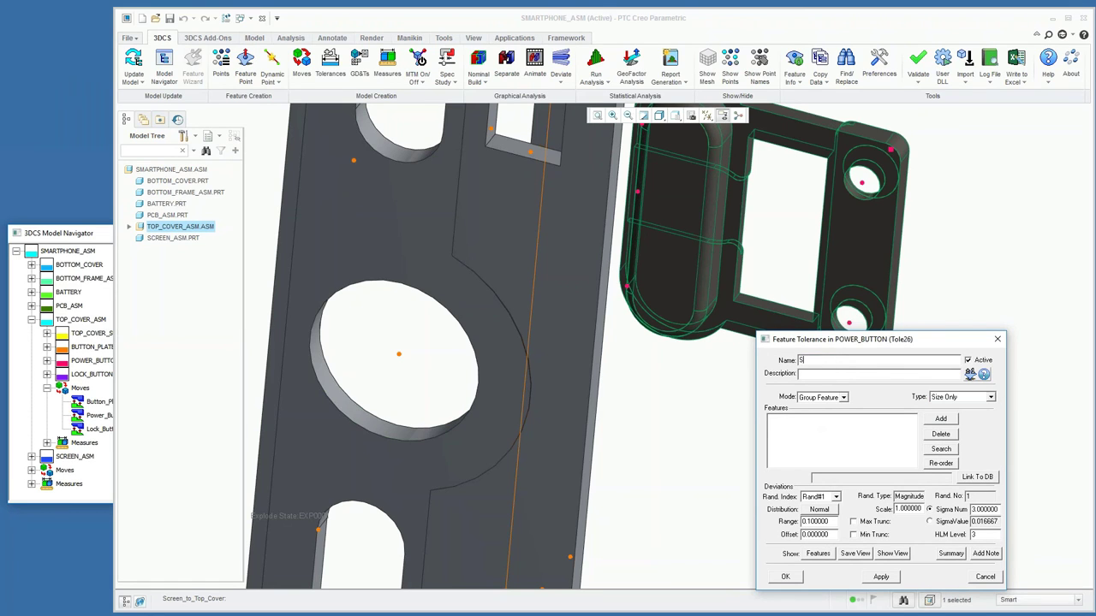
{"action": "type", "text": "ize Holes"}
Add the upper and lower hole surfaces (CadSurf2, CadSurf3, D=1.1000) to the tolerance
{"action": "left_click", "coordinate": [942, 420]}
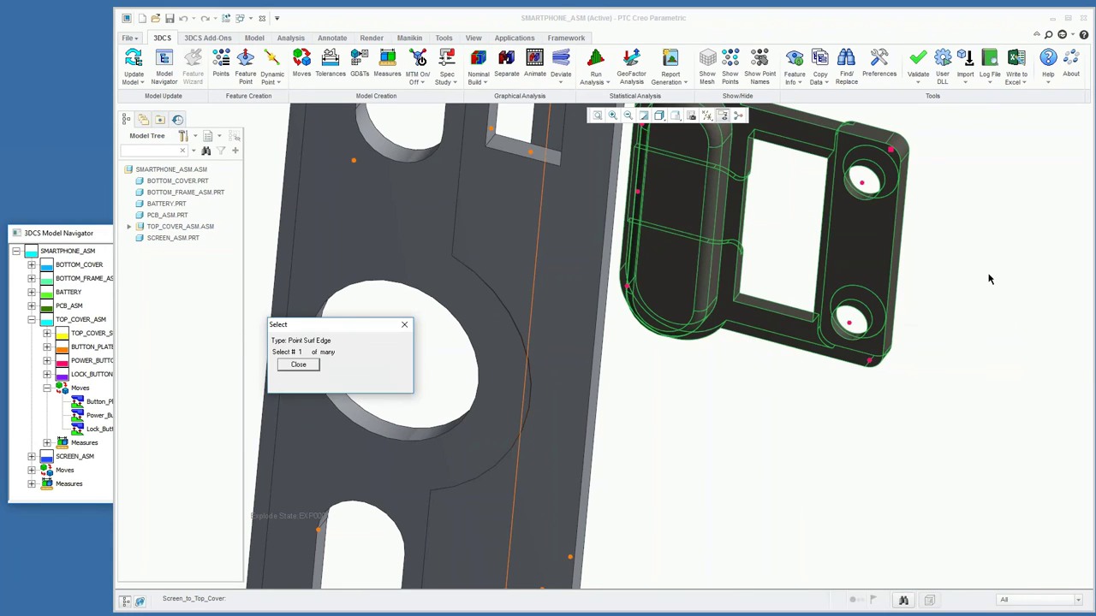
{"action": "scroll", "coordinate": [999, 253], "scroll_direction": "up", "scroll_amount": 5}
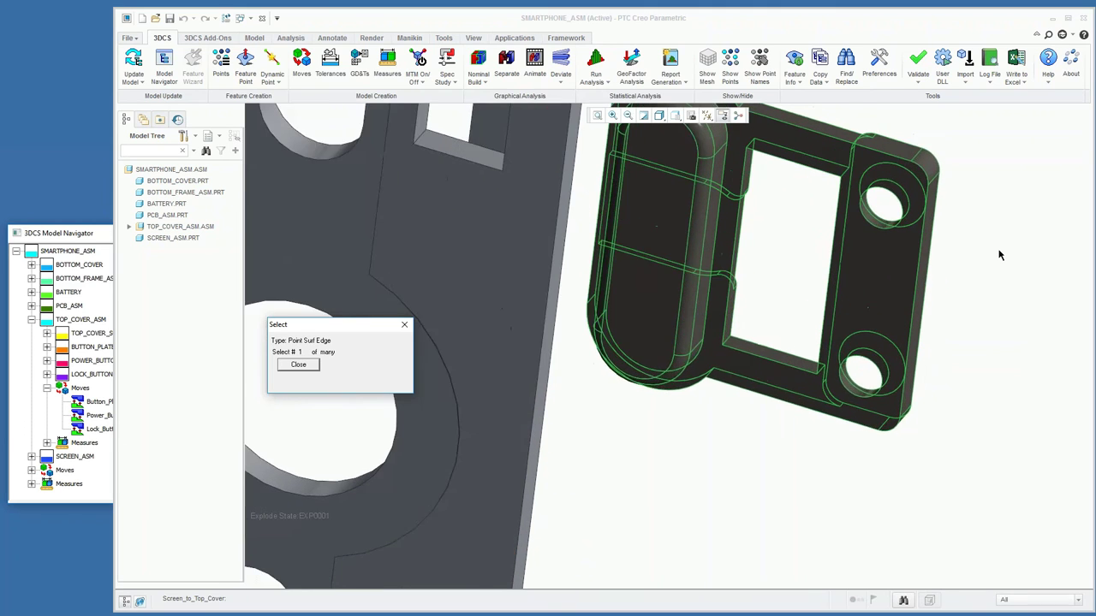
{"action": "scroll", "coordinate": [998, 254], "scroll_direction": "up", "scroll_amount": 2}
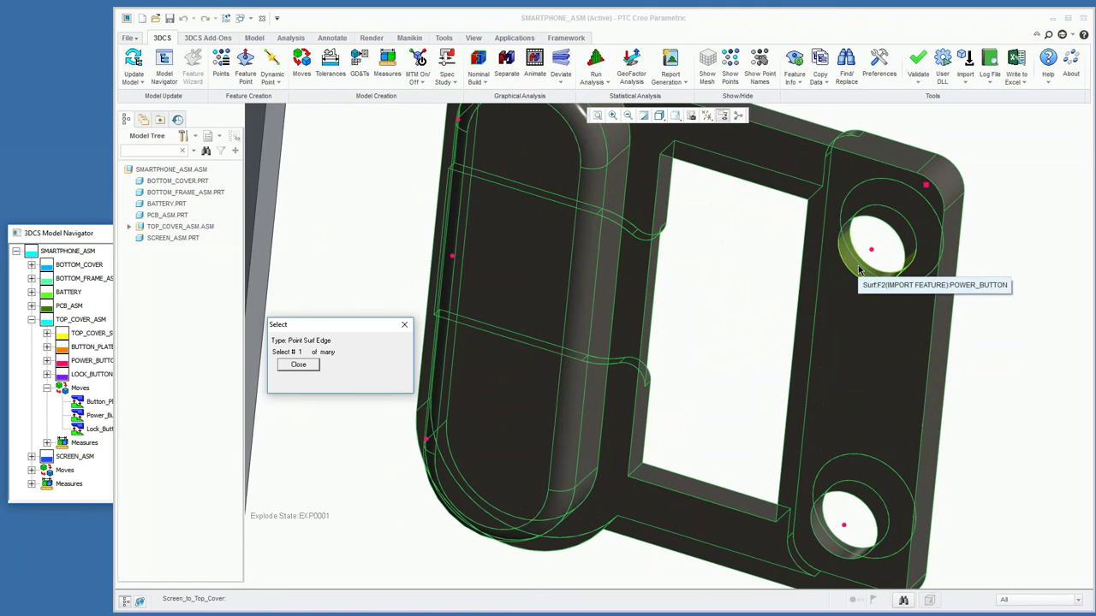
{"action": "left_click", "coordinate": [858, 271]}
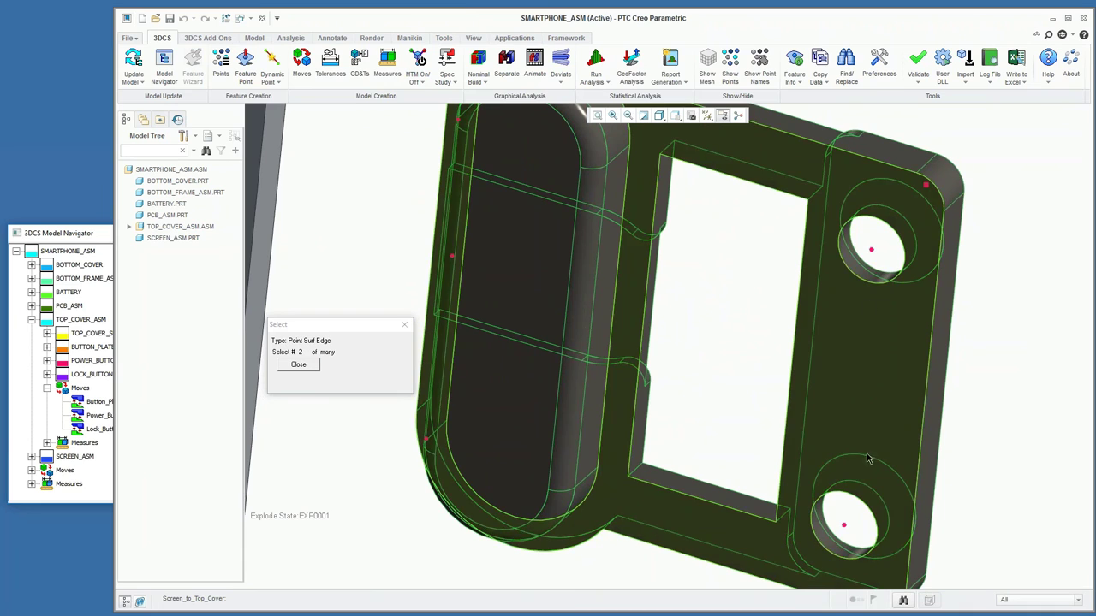
{"action": "left_click", "coordinate": [842, 524]}
{"action": "left_click", "coordinate": [300, 367]}
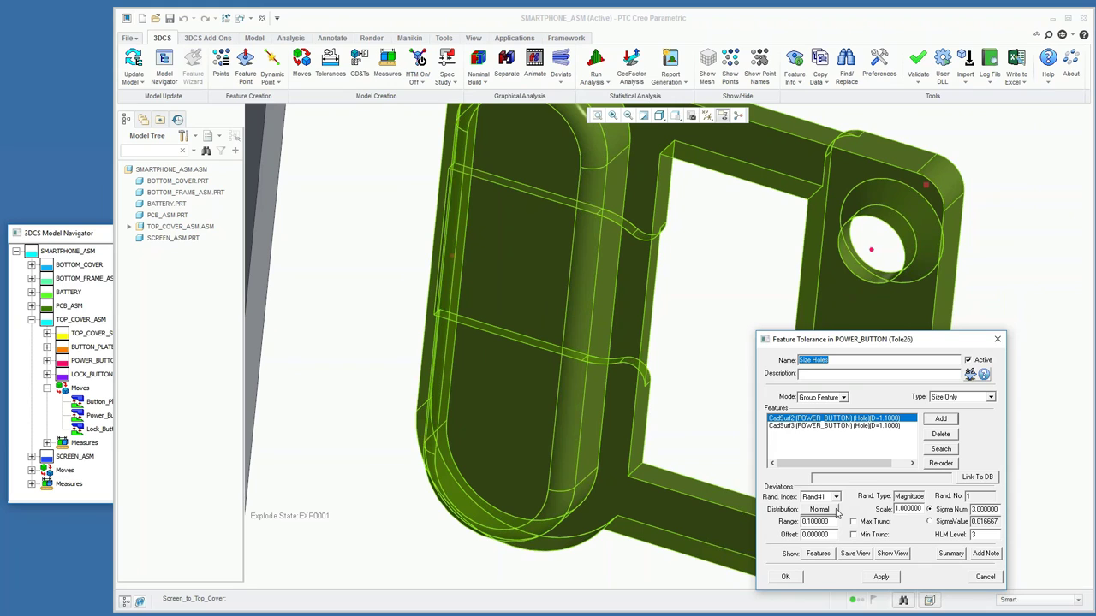
Keep the Normal distribution and save Size_Holes with range +0.100000
{"action": "left_click", "coordinate": [836, 510]}
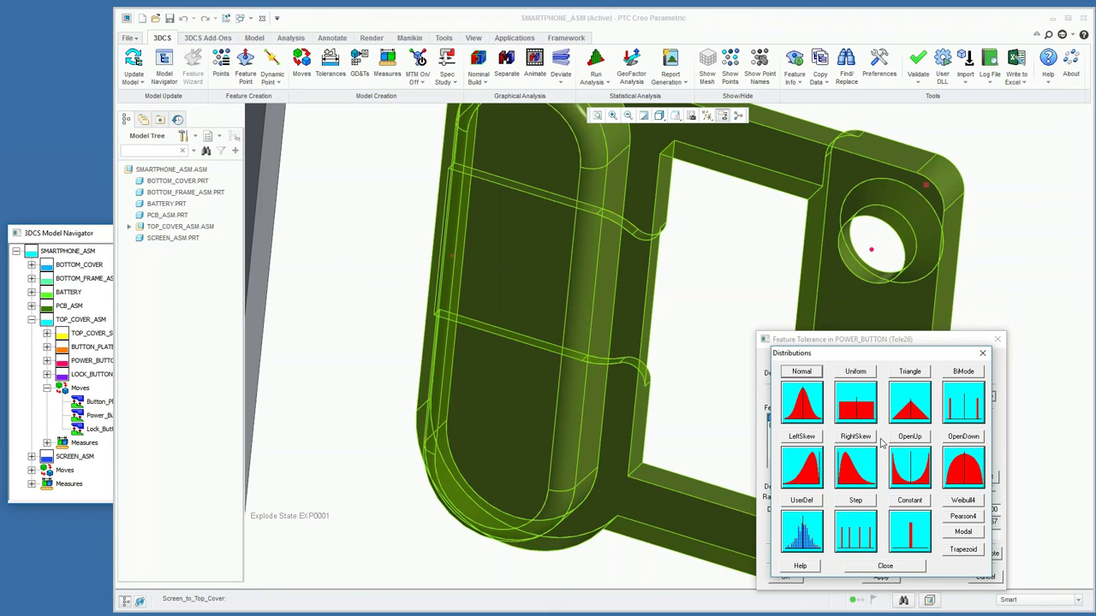
{"action": "left_click", "coordinate": [884, 566]}
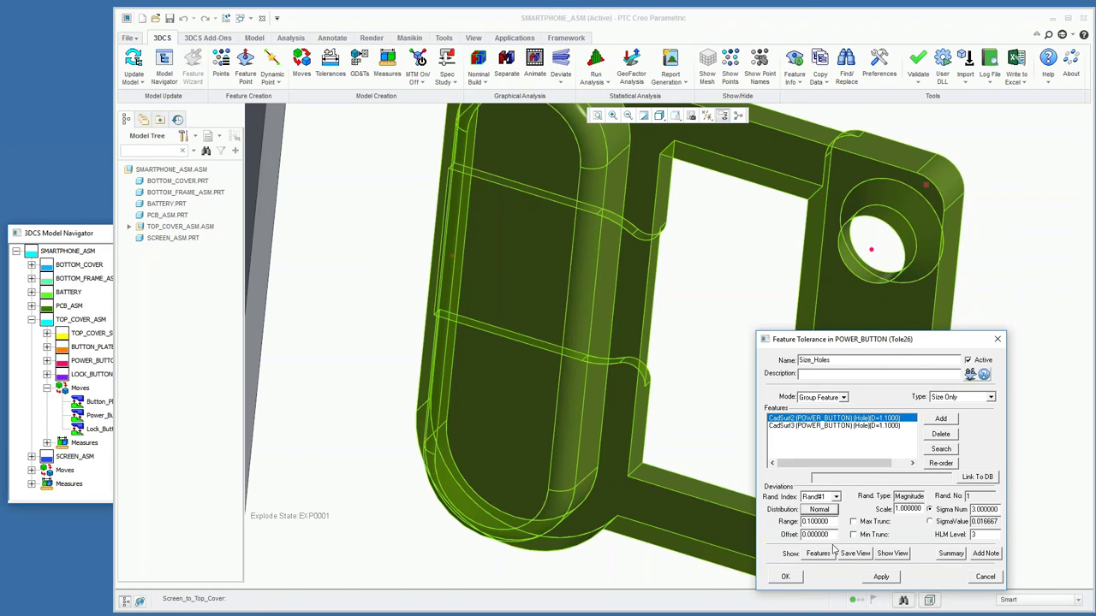
{"action": "left_click", "coordinate": [795, 578]}
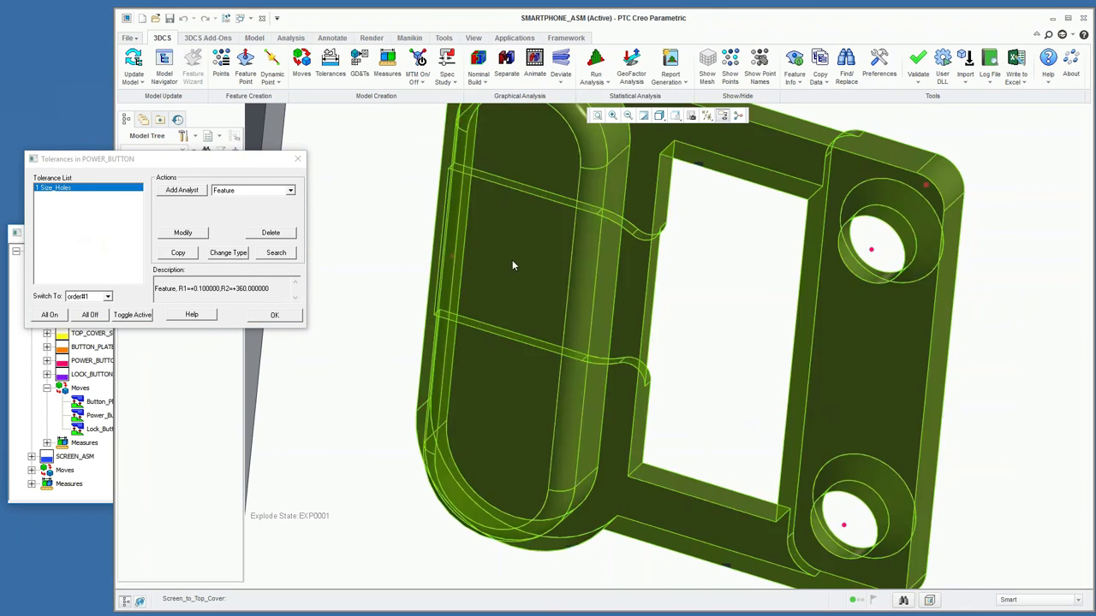
Start a second Feature tolerance on the power button named 'Profile'
{"action": "left_click", "coordinate": [245, 191]}
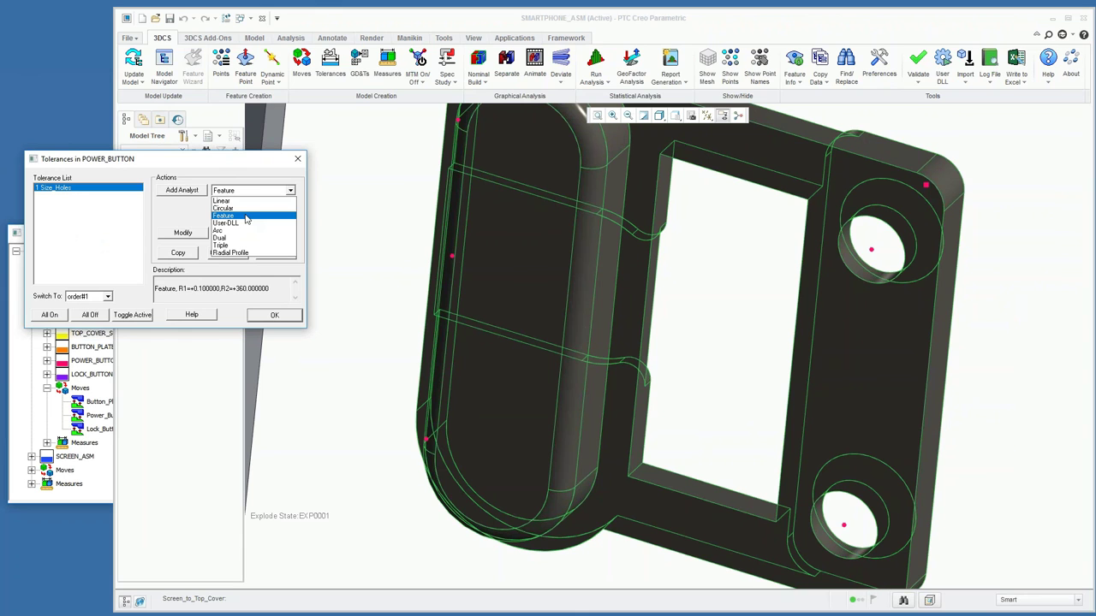
{"action": "left_click", "coordinate": [245, 216]}
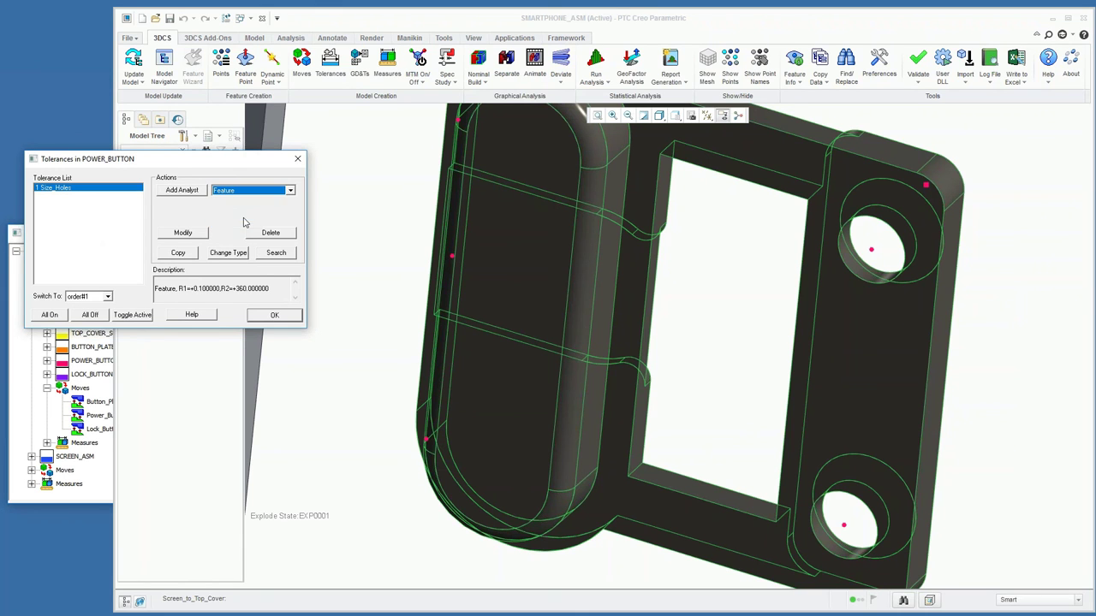
{"action": "middle_click_drag", "start_coordinate": [494, 306], "coordinate": [736, 362]}
{"action": "middle_click_drag", "start_coordinate": [598, 346], "coordinate": [800, 277]}
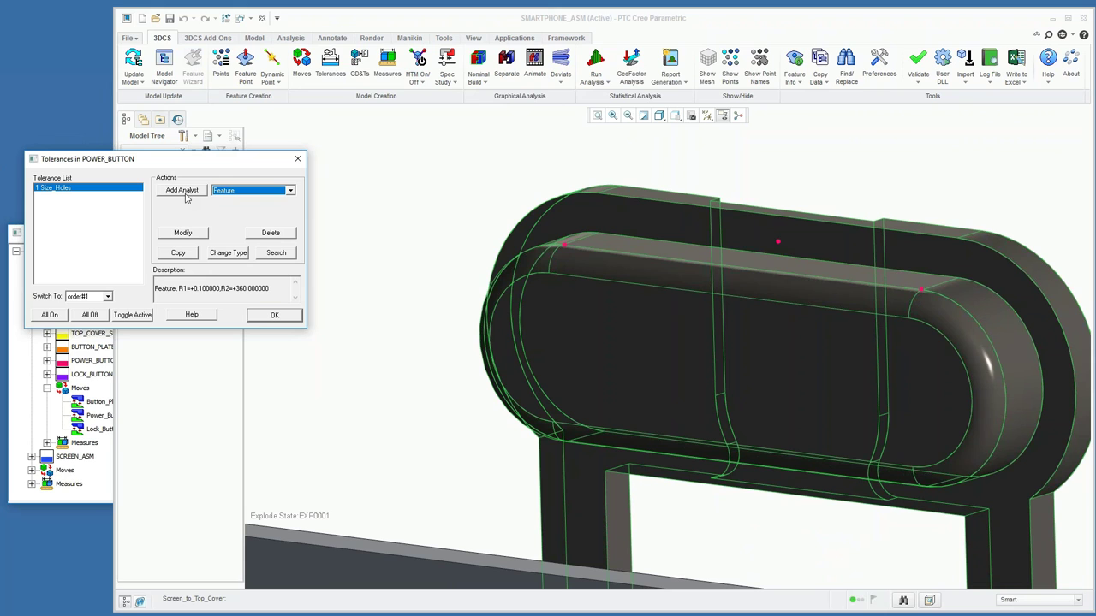
{"action": "left_click", "coordinate": [181, 190]}
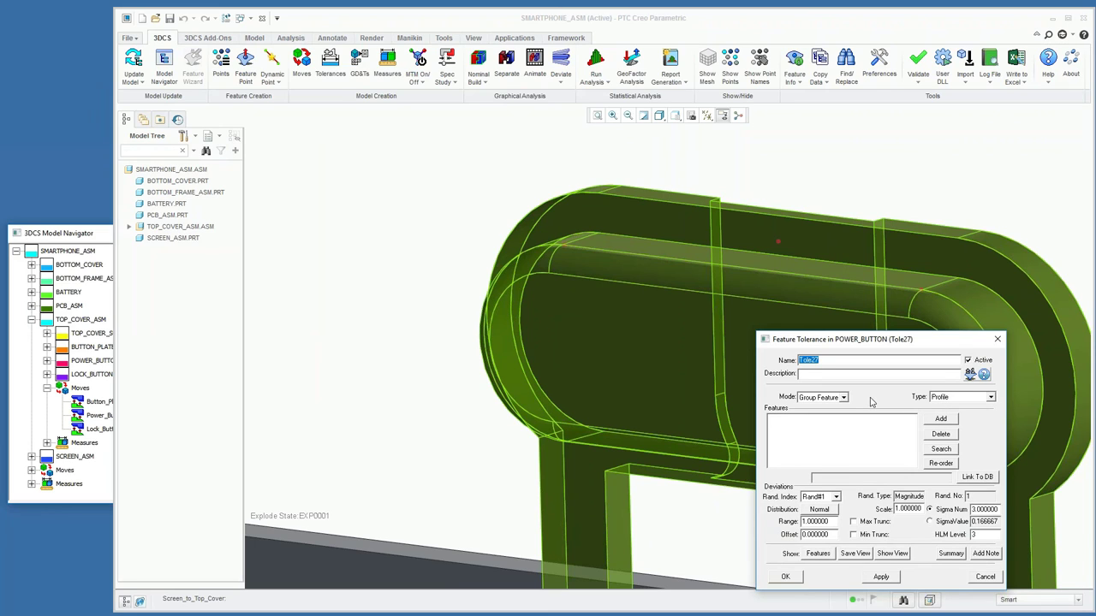
{"action": "type", "text": "Profi"}
Assign the power button's top face (CadSurf4) to Profile, set range 0.1, and save it
{"action": "left_click", "coordinate": [935, 418]}
{"action": "left_click", "coordinate": [762, 261]}
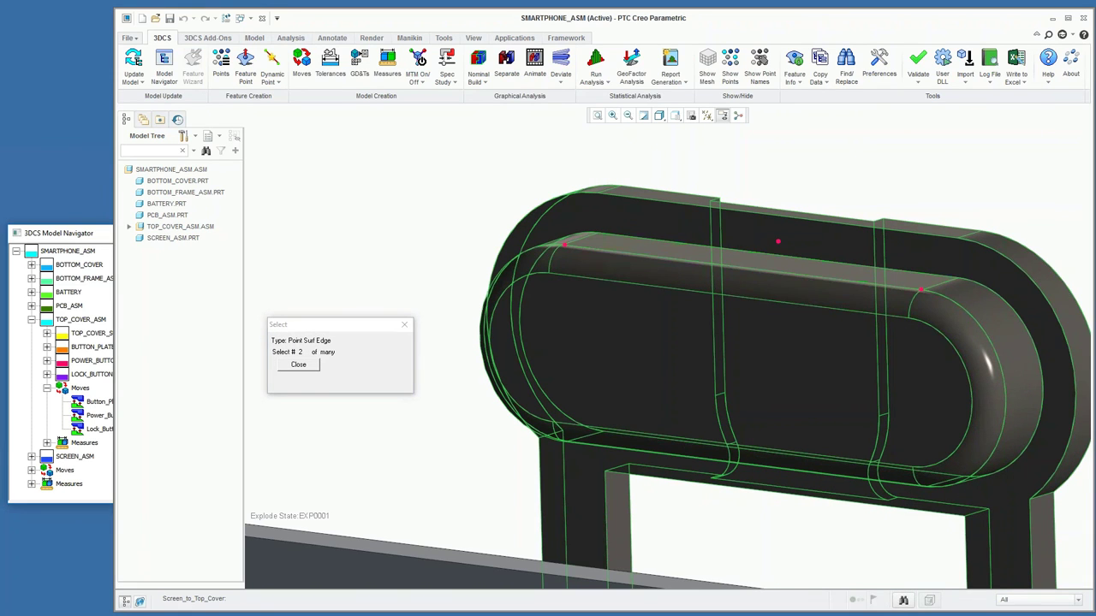
{"action": "left_click", "coordinate": [296, 366]}
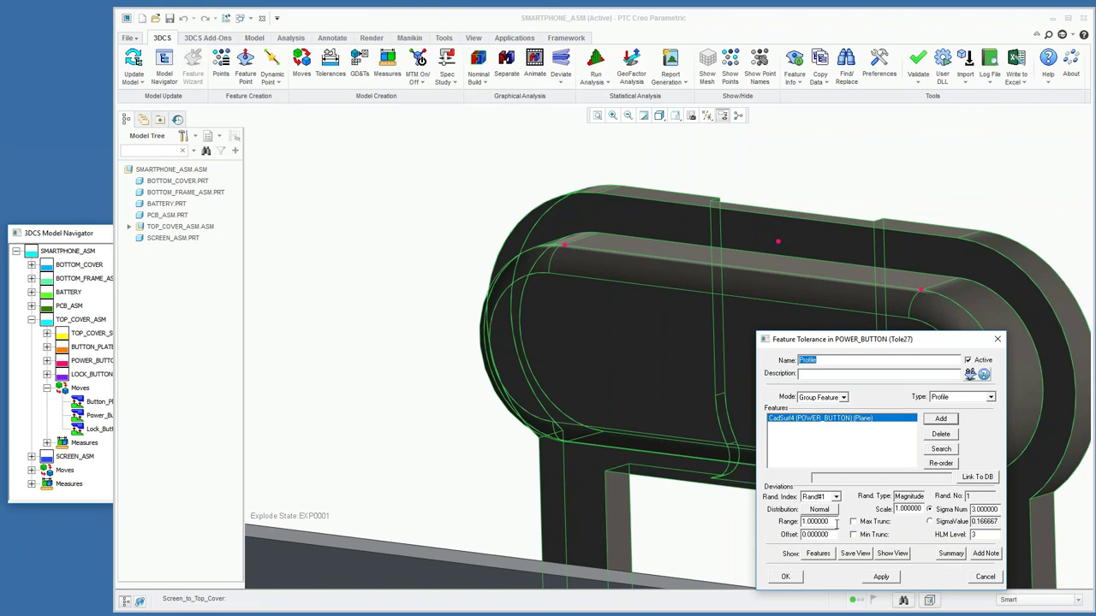
{"action": "left_click_drag", "start_coordinate": [829, 522], "coordinate": [763, 520]}
{"action": "type", "text": "0.1"}
{"action": "left_click", "coordinate": [785, 577]}
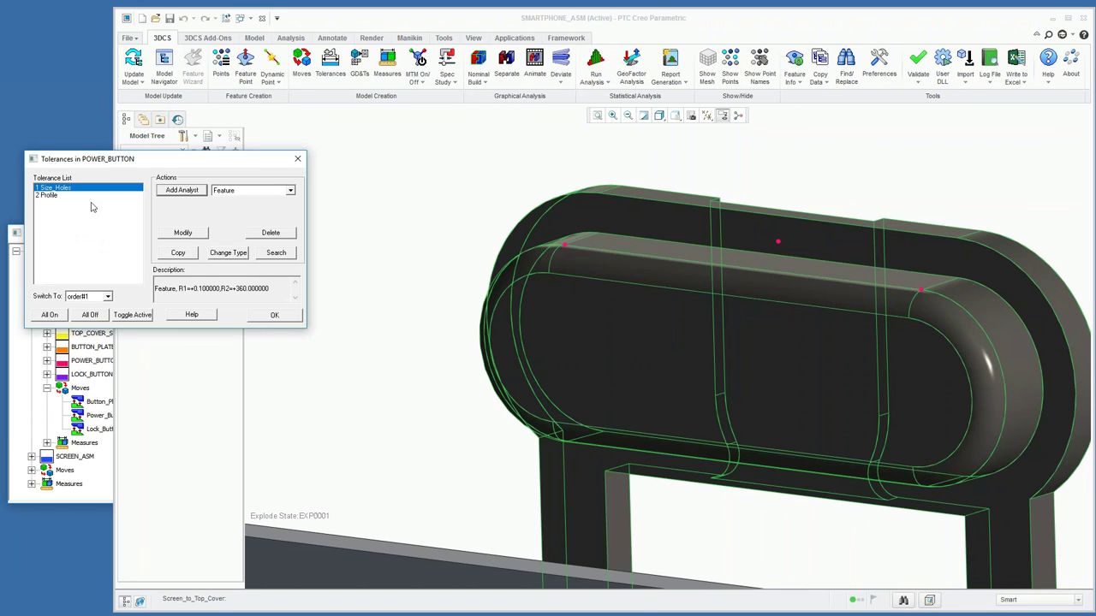
Show the tessellation mesh and run Deviate, inspecting the button plate through run 82
{"action": "left_click", "coordinate": [273, 315]}
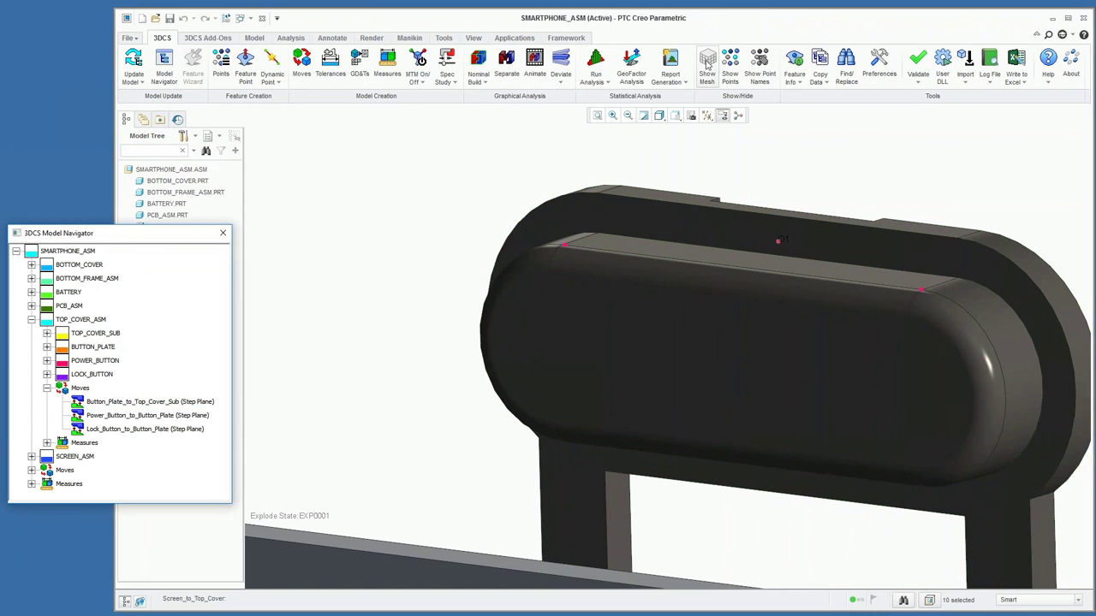
{"action": "left_click", "coordinate": [707, 62]}
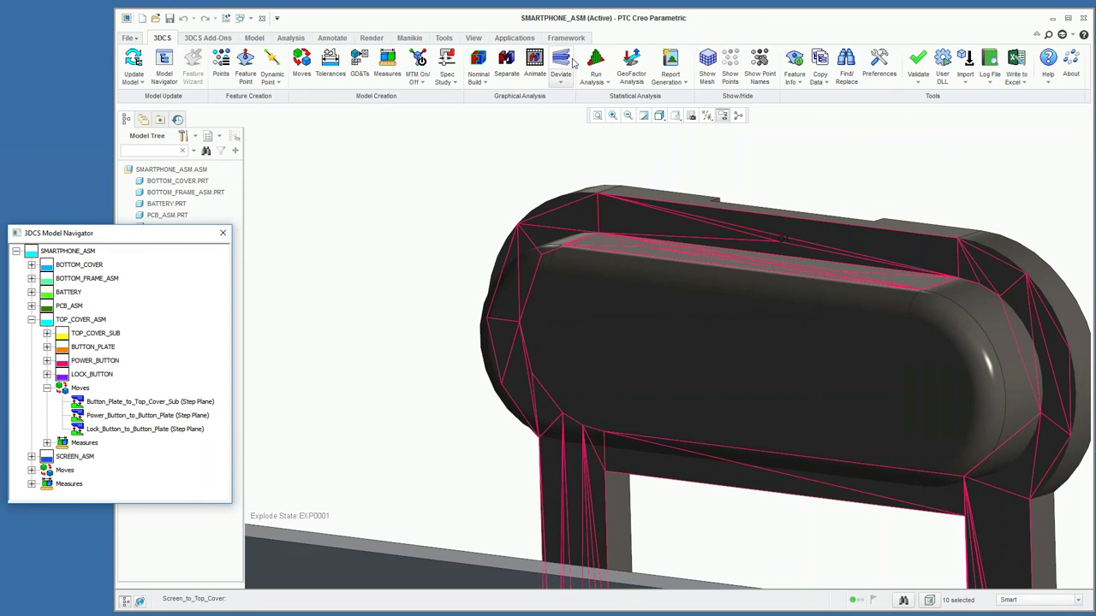
{"action": "left_click", "coordinate": [569, 62]}
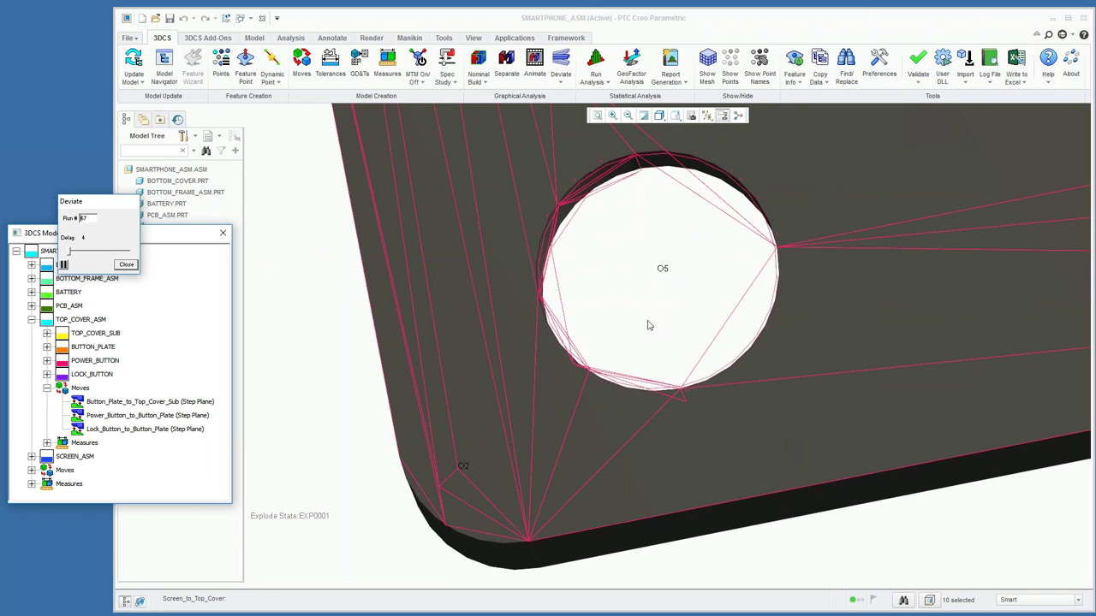
{"action": "scroll", "coordinate": [652, 317], "scroll_direction": "down", "scroll_amount": 5}
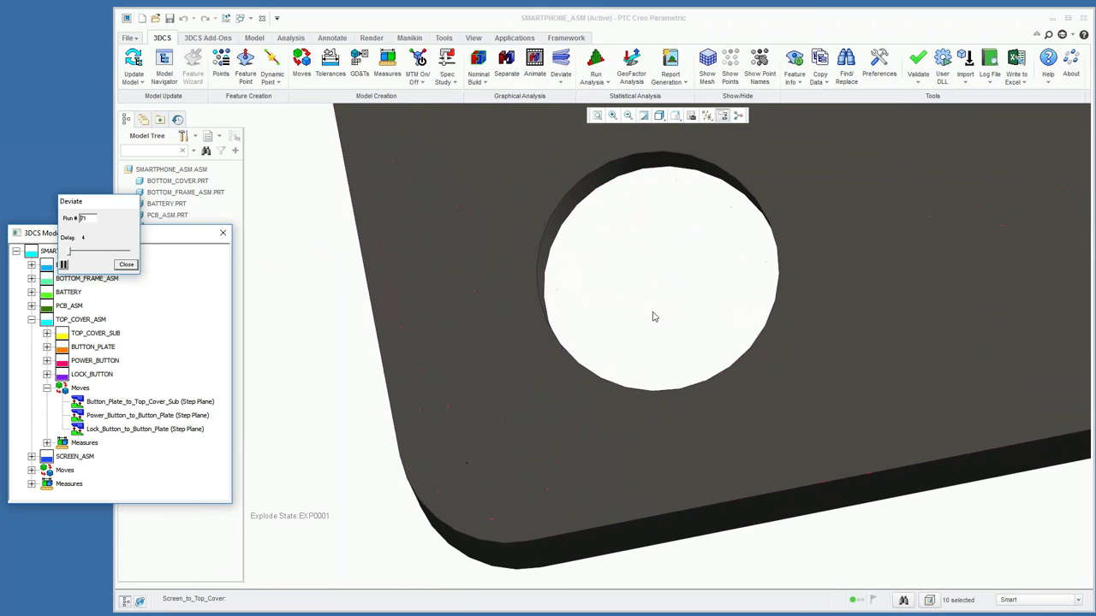
{"action": "scroll", "coordinate": [659, 315], "scroll_direction": "down", "scroll_amount": 6}
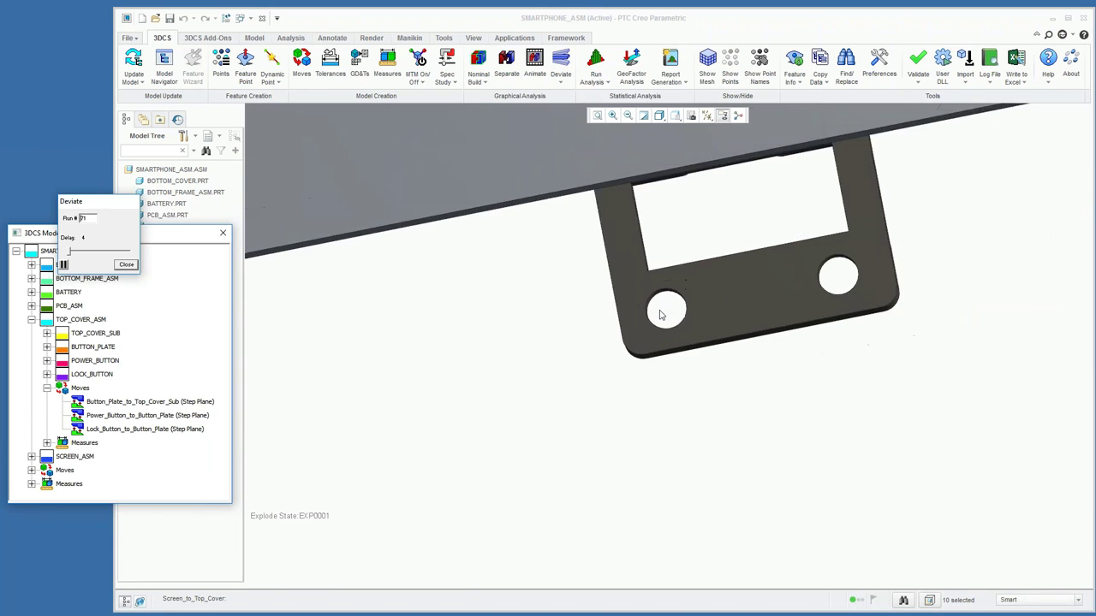
{"action": "middle_click_drag", "start_coordinate": [892, 365], "coordinate": [719, 300]}
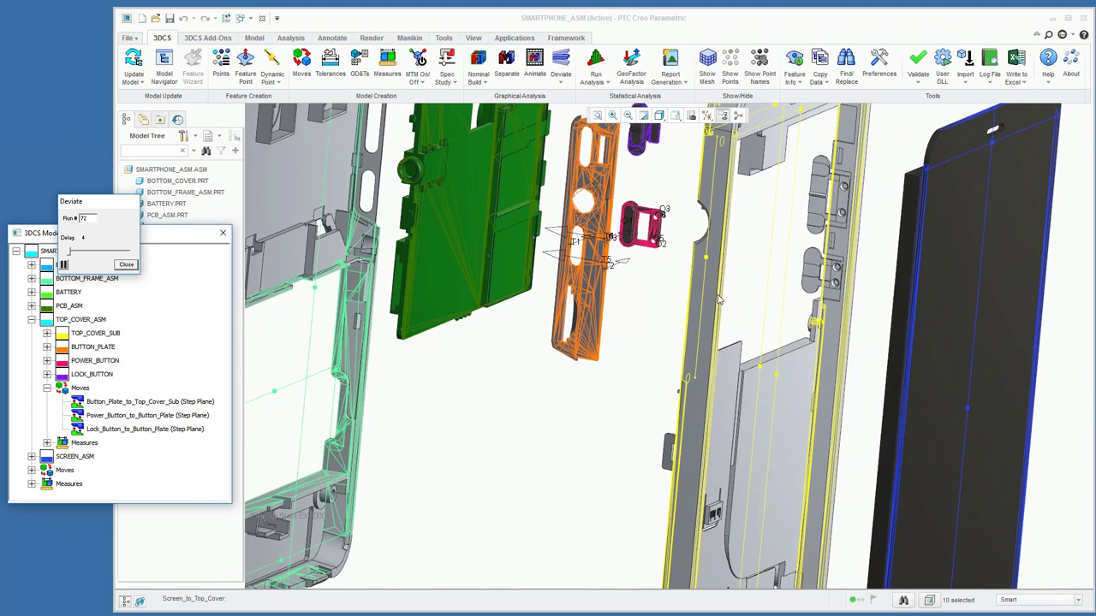
{"action": "scroll", "coordinate": [942, 300], "scroll_direction": "up", "scroll_amount": 5}
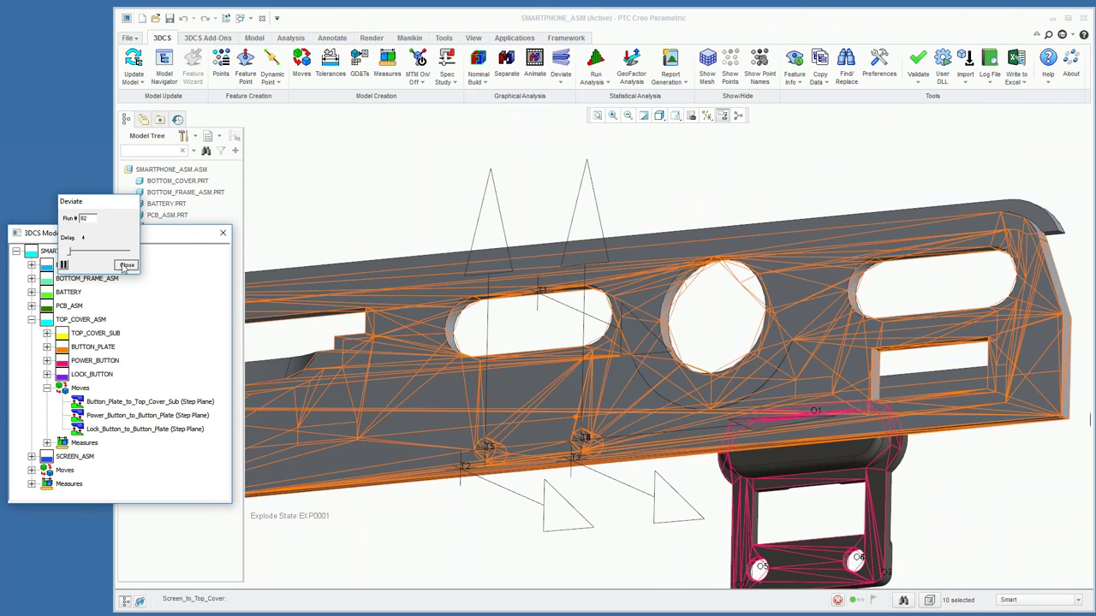
Stop the deviation and orient the view so the button plate stands upright
{"action": "left_click", "coordinate": [125, 264]}
{"action": "left_click", "coordinate": [147, 416]}
{"action": "middle_click_drag", "start_coordinate": [514, 429], "coordinate": [692, 417]}
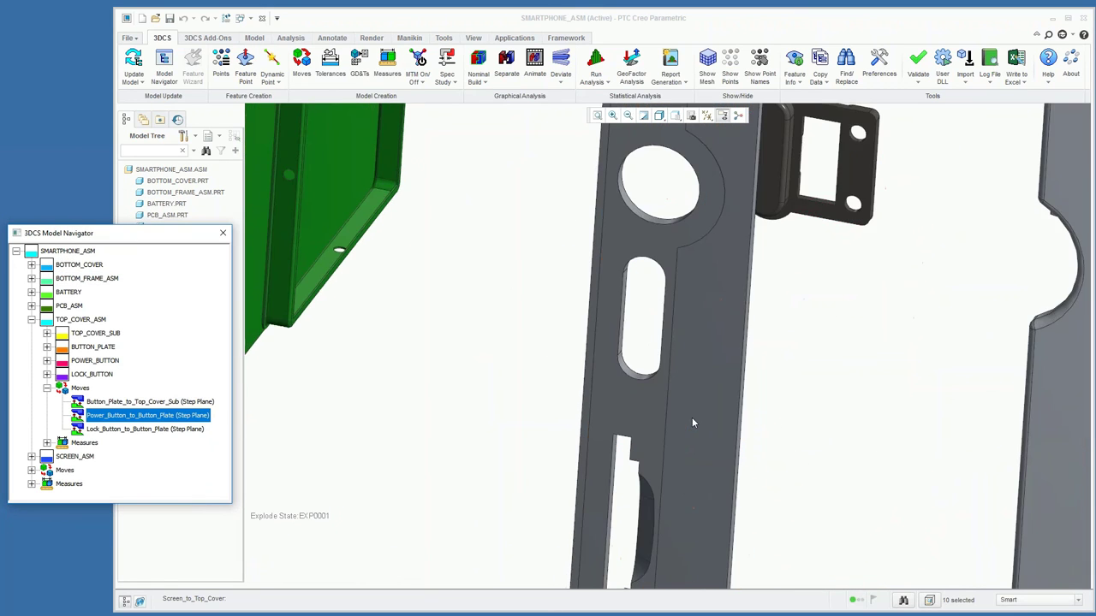
{"action": "mouse_move", "coordinate": [689, 365]}
{"action": "middle_mouse_down"}
{"action": "mouse_move", "coordinate": [827, 391]}
{"action": "mouse_move", "coordinate": [771, 358]}
{"action": "middle_mouse_up"}
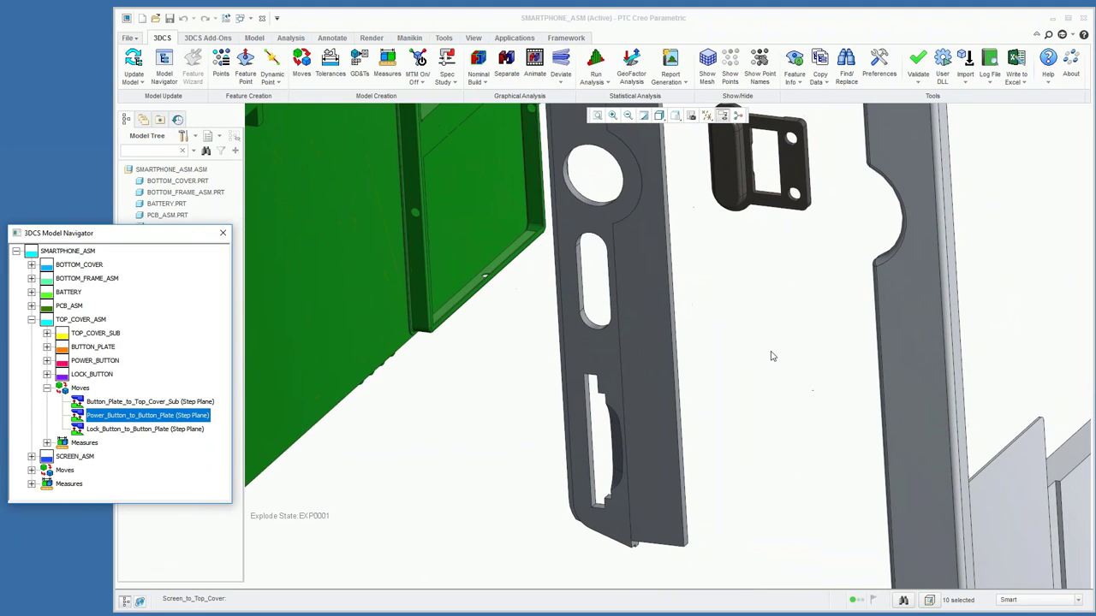
Collapse Moves, expand TOP_COVER_ASM, and bring up the context menu for BUTTON_PLATE.PRT
{"action": "left_click", "coordinate": [77, 388]}
{"action": "left_click", "coordinate": [48, 388]}
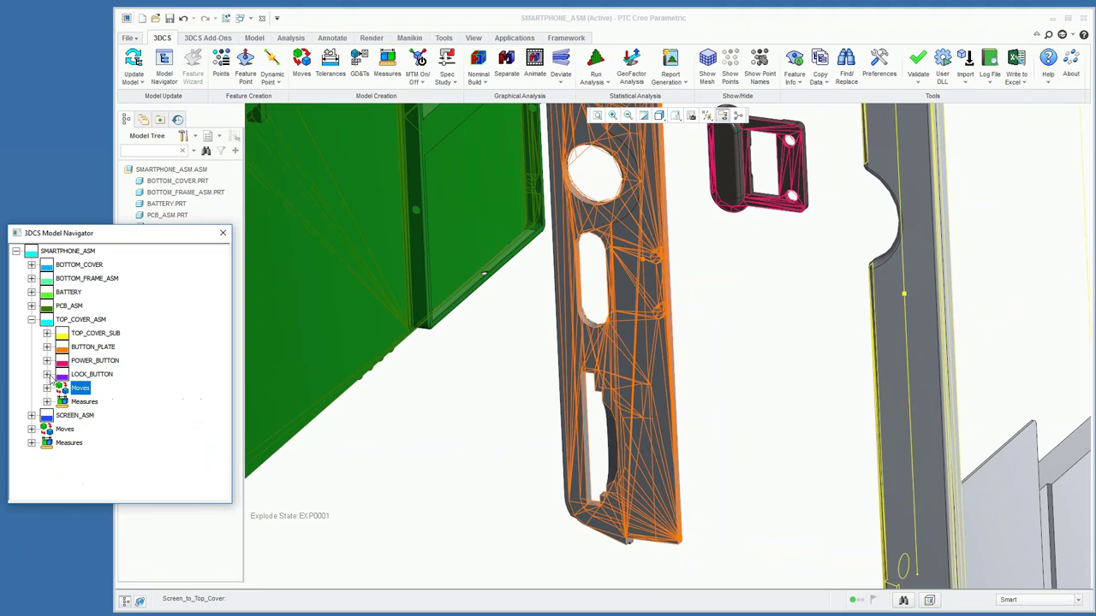
{"action": "left_click_drag", "start_coordinate": [144, 230], "coordinate": [156, 351]}
{"action": "left_click", "coordinate": [129, 227]}
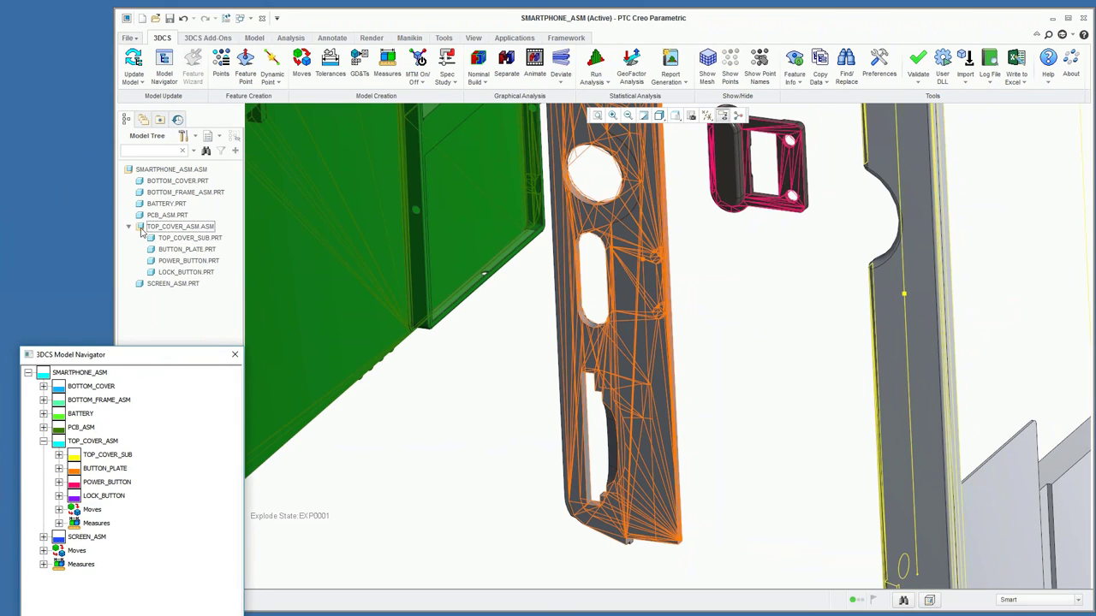
{"action": "left_click", "coordinate": [175, 248]}
{"action": "right_click", "coordinate": [176, 249]}
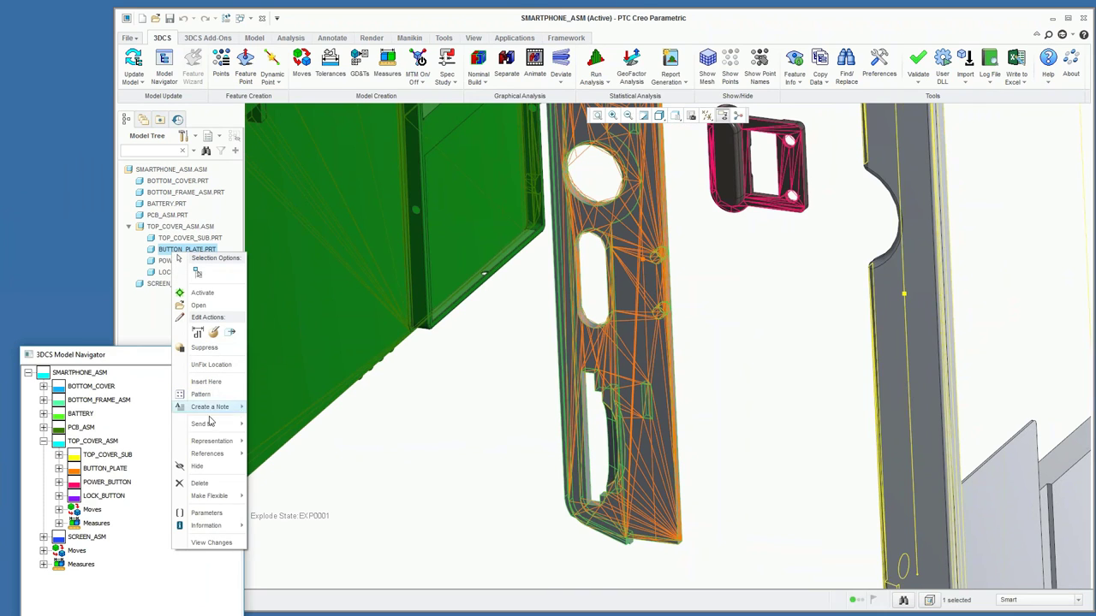
Open BUTTON_PLATE.PRT in its own window to review its GD&T position tolerances and datums
{"action": "left_click", "coordinate": [199, 304]}
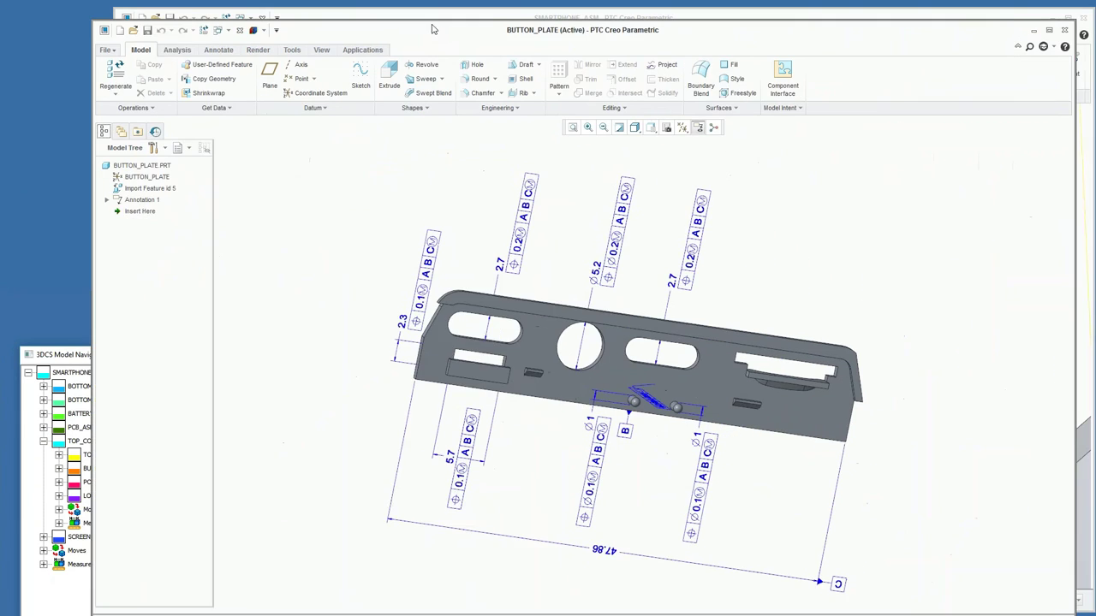
{"action": "left_click_drag", "start_coordinate": [432, 29], "coordinate": [422, 24]}
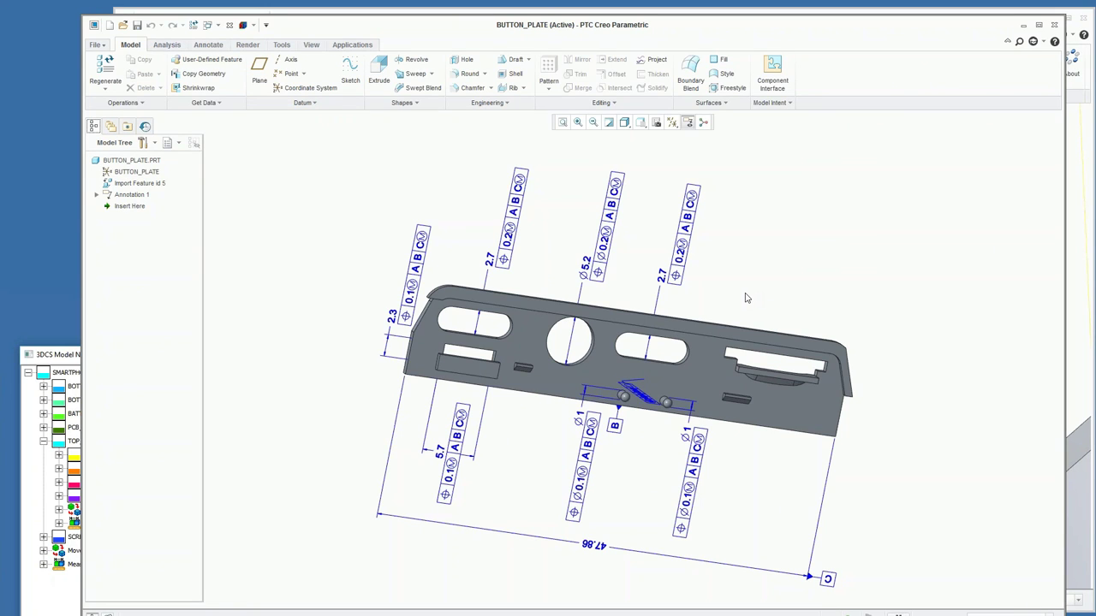
Back in the assembly, run Update GD&T on BUTTON_PLATE and expand it in the Model Navigator
{"action": "left_click", "coordinate": [1054, 26]}
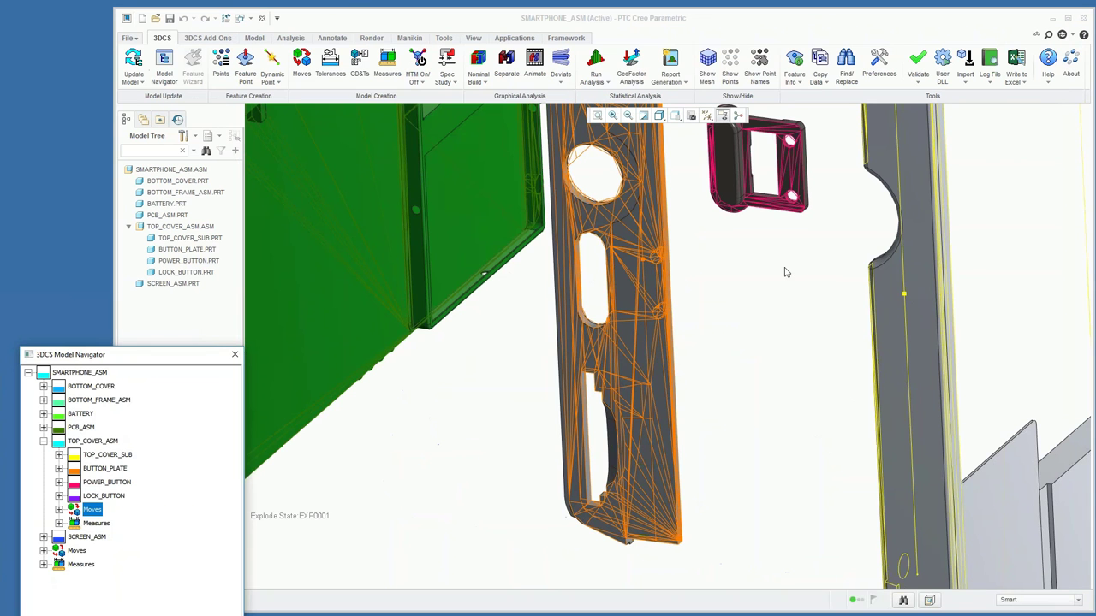
{"action": "left_click", "coordinate": [782, 262]}
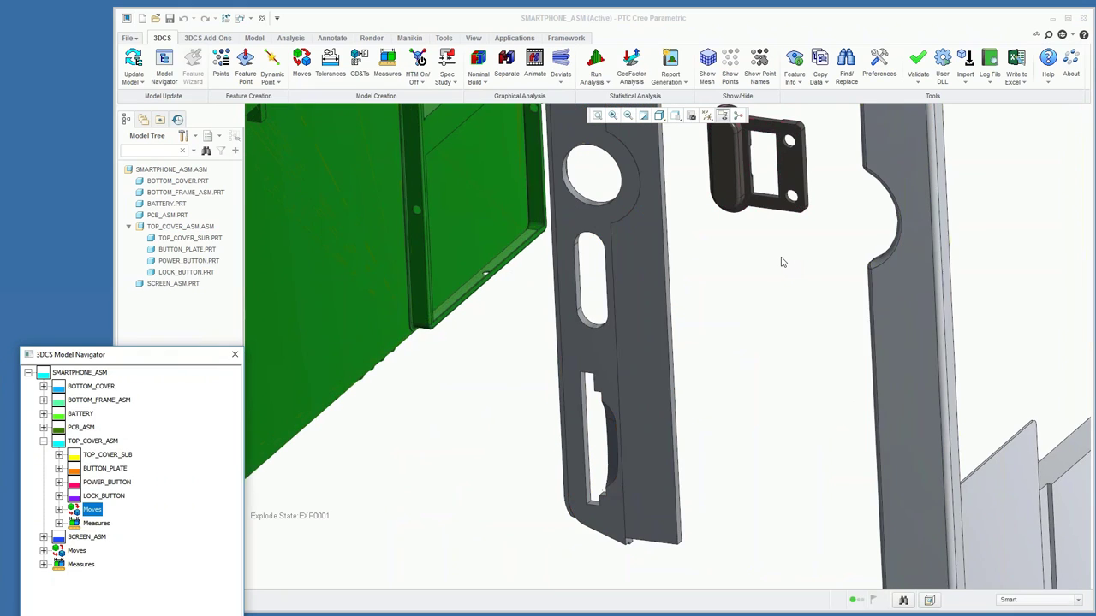
{"action": "left_click", "coordinate": [132, 77]}
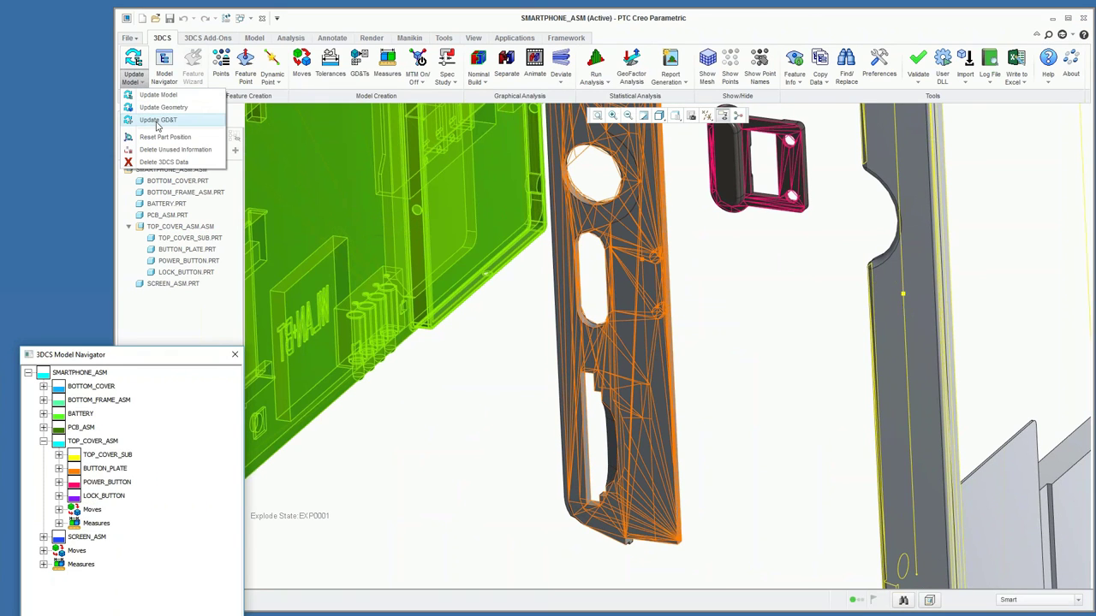
{"action": "left_click", "coordinate": [158, 121]}
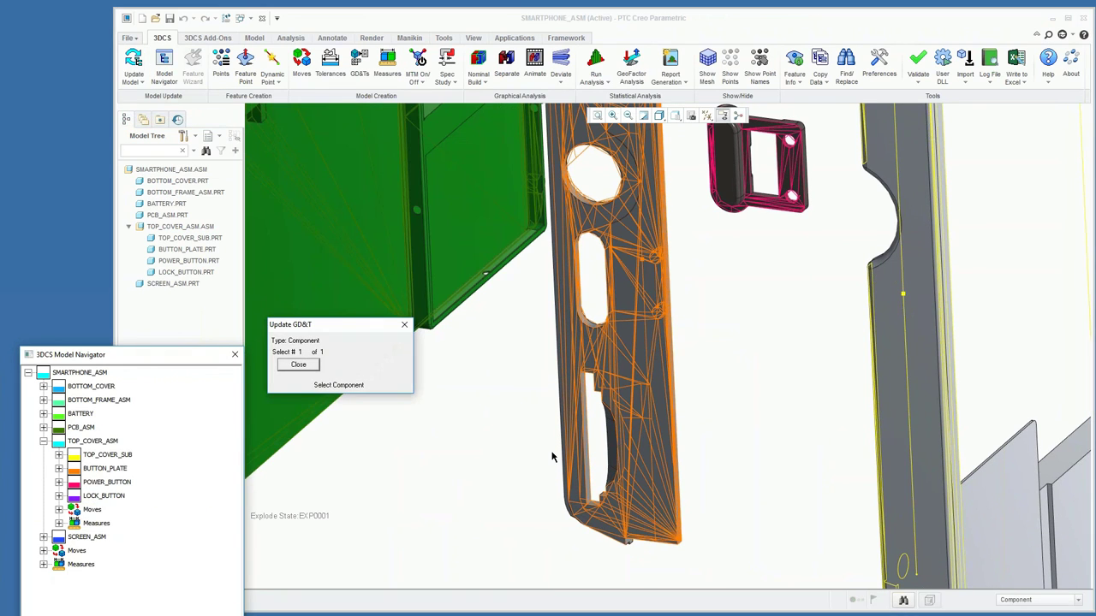
{"action": "left_click", "coordinate": [637, 349]}
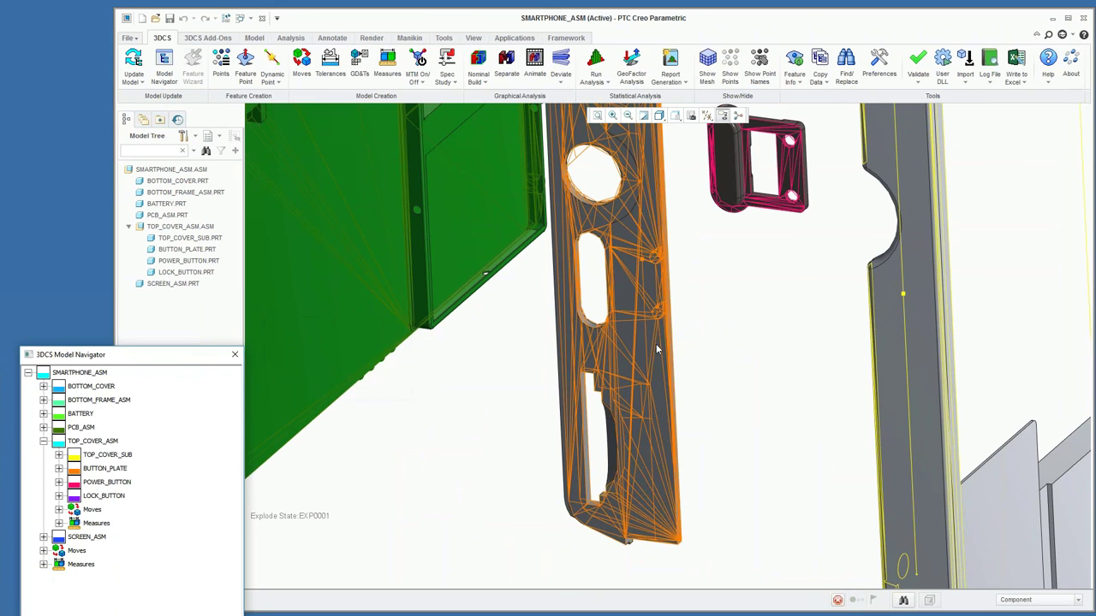
{"action": "left_click", "coordinate": [59, 469]}
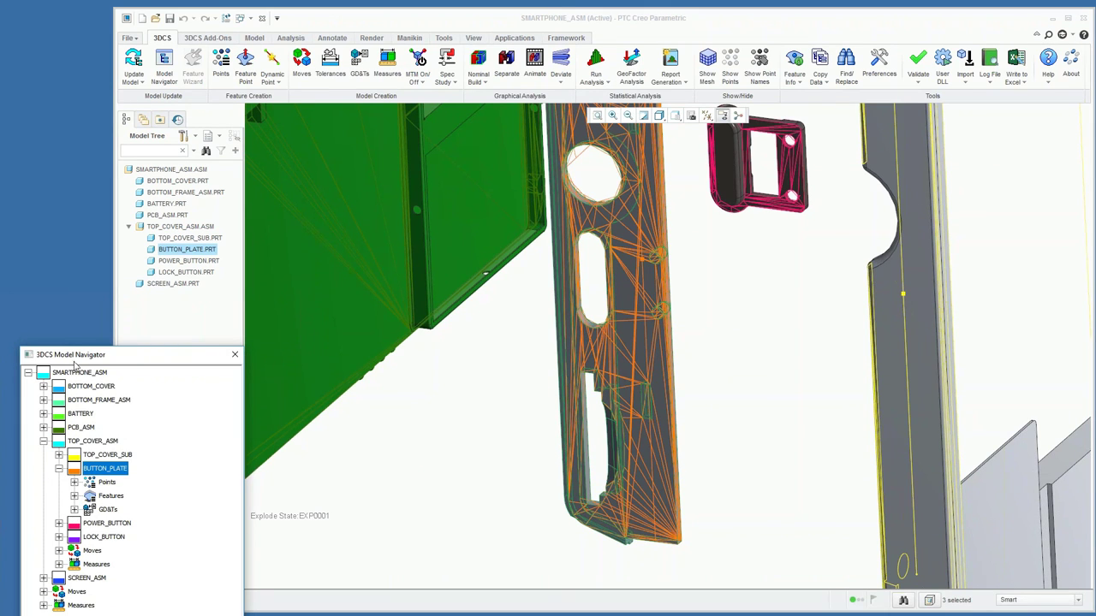
Expand BUTTON_PLATE's GD&Ts node to list its size dimensions, Datum_A–C, profile and position tolerances
{"action": "left_click_drag", "start_coordinate": [75, 365], "coordinate": [88, 289]}
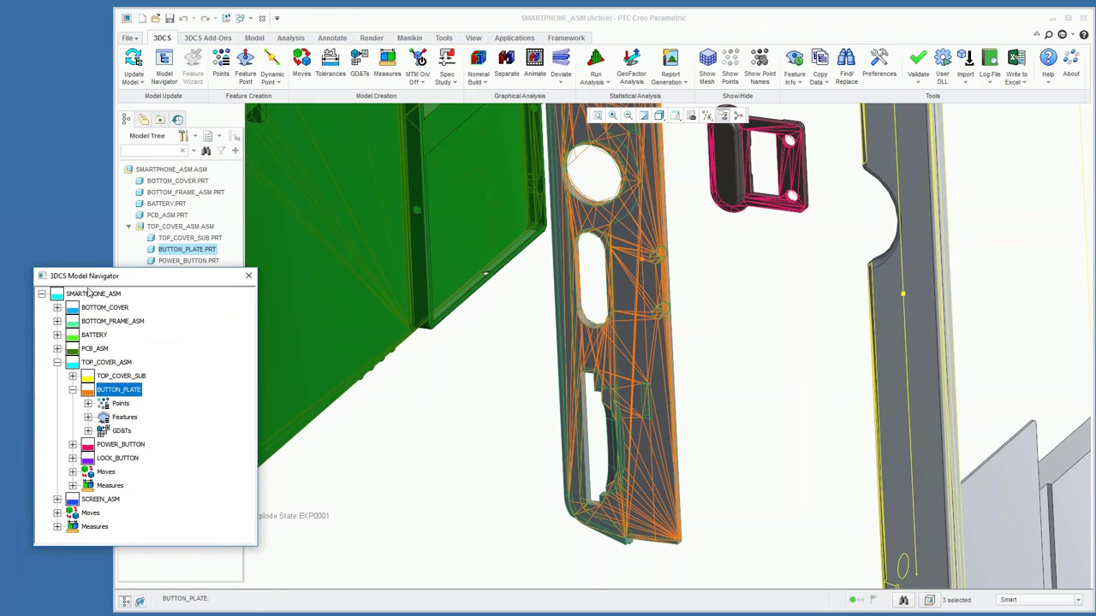
{"action": "left_click", "coordinate": [88, 430]}
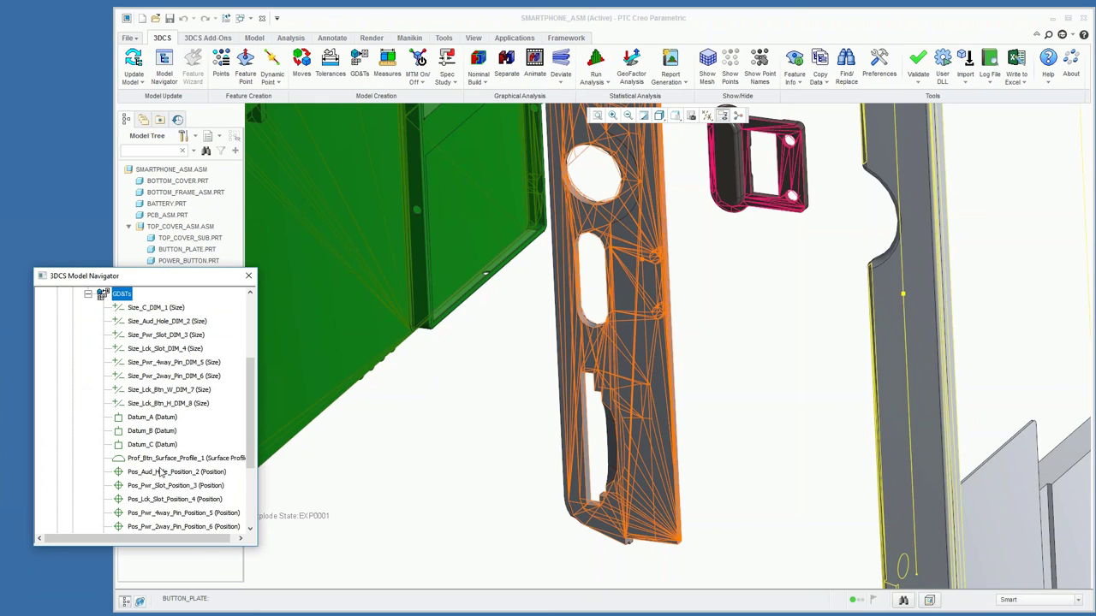
{"action": "left_click", "coordinate": [526, 47]}
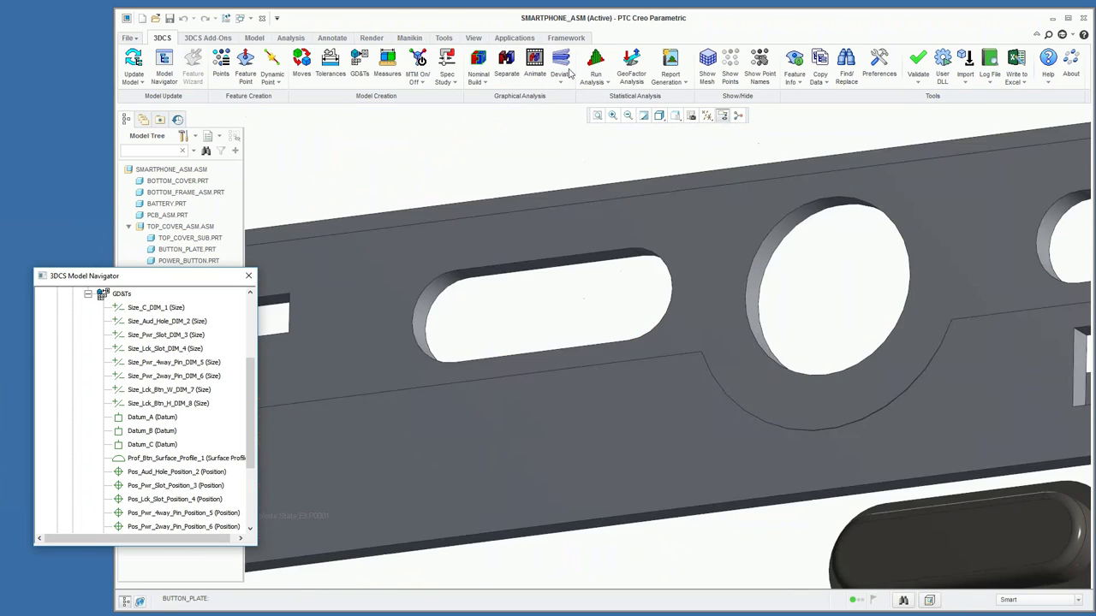
Run Deviate, zoom in on the button plate's two pins, then stop the simulation
{"action": "left_click", "coordinate": [567, 73]}
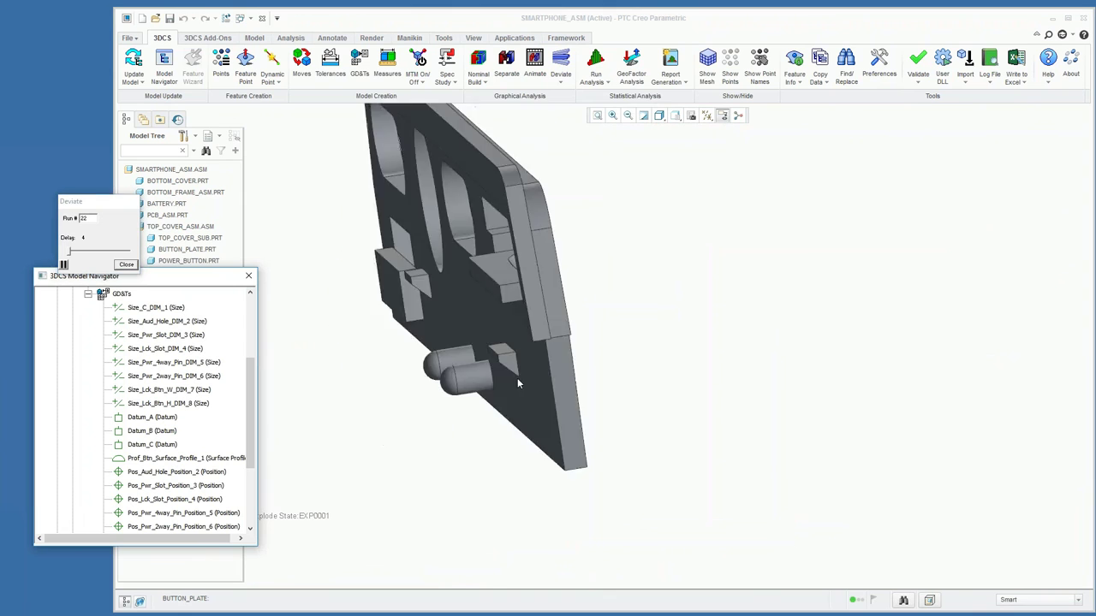
{"action": "scroll", "coordinate": [800, 292], "scroll_direction": "up", "scroll_amount": 5}
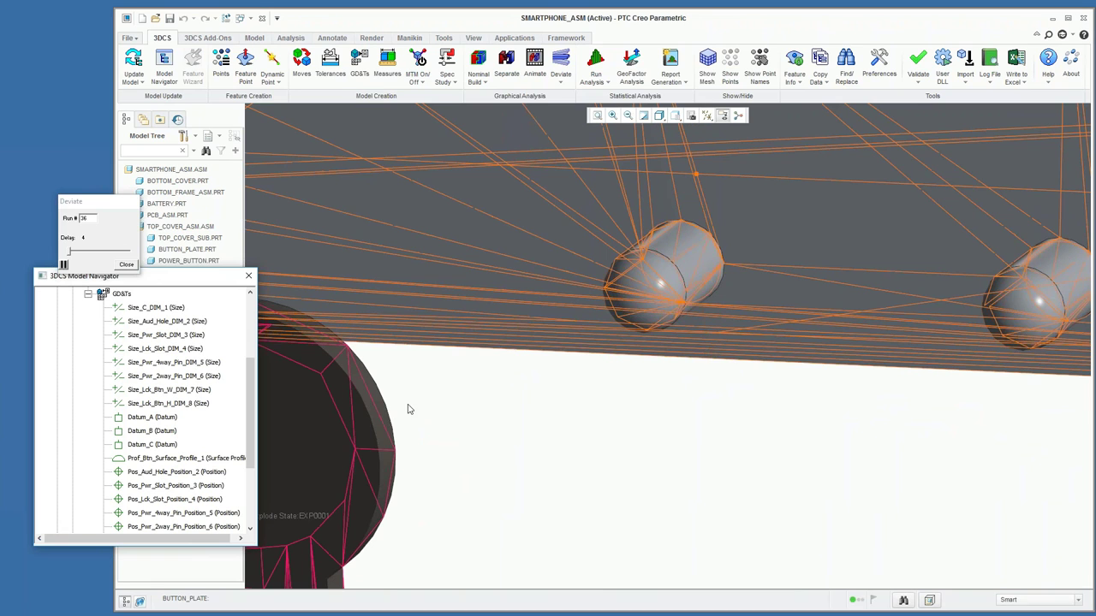
{"action": "left_click", "coordinate": [127, 264]}
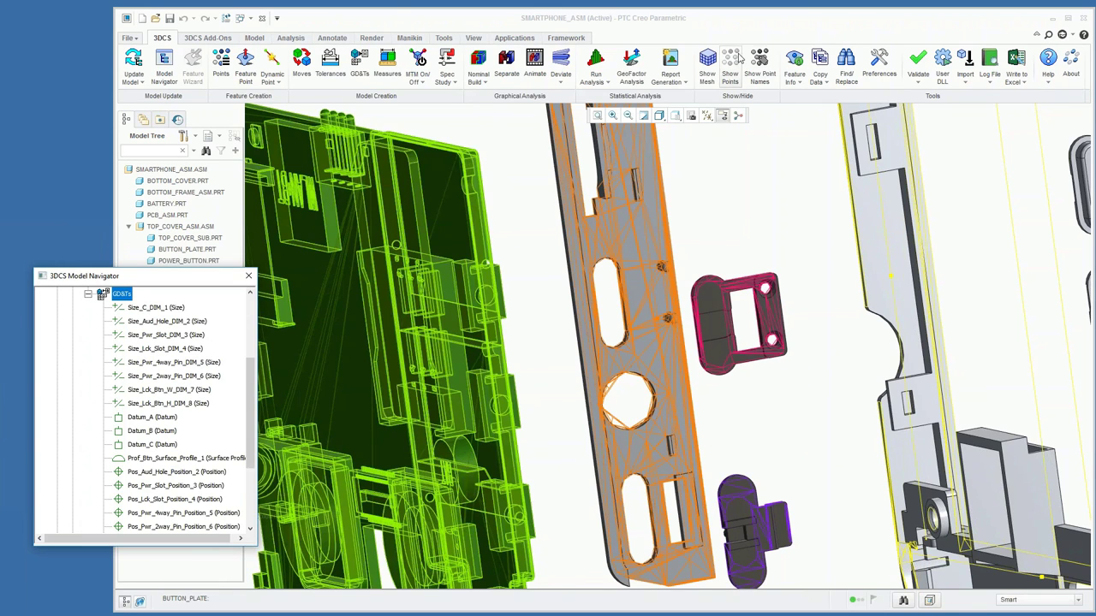
Hide the wireframe mesh on the exploded smartphone parts
{"action": "left_click", "coordinate": [709, 58]}
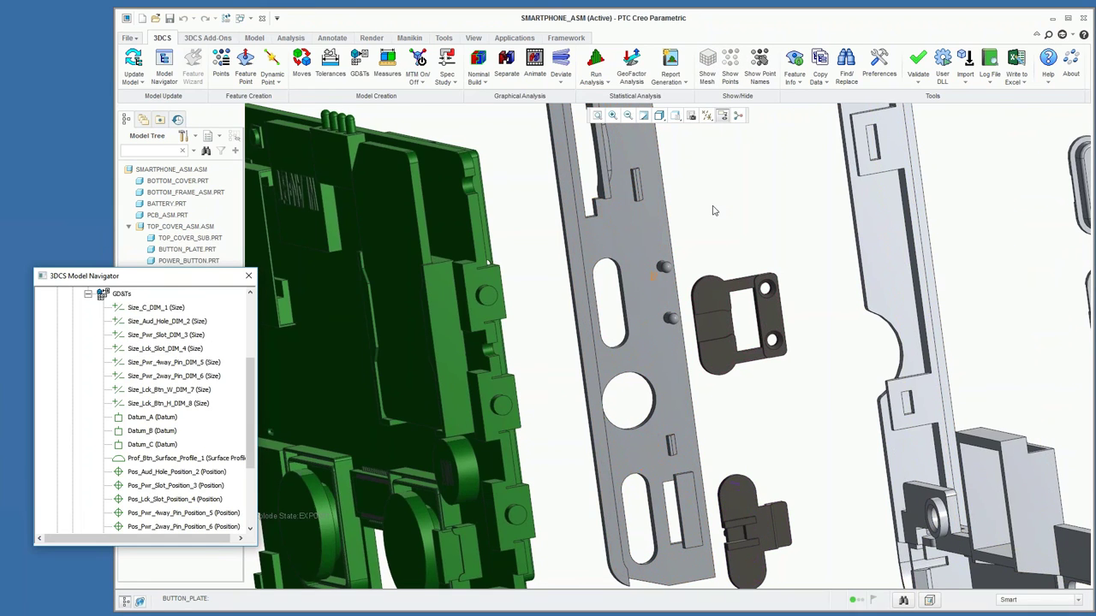
{"action": "scroll", "coordinate": [716, 211], "scroll_direction": "down", "scroll_amount": 5}
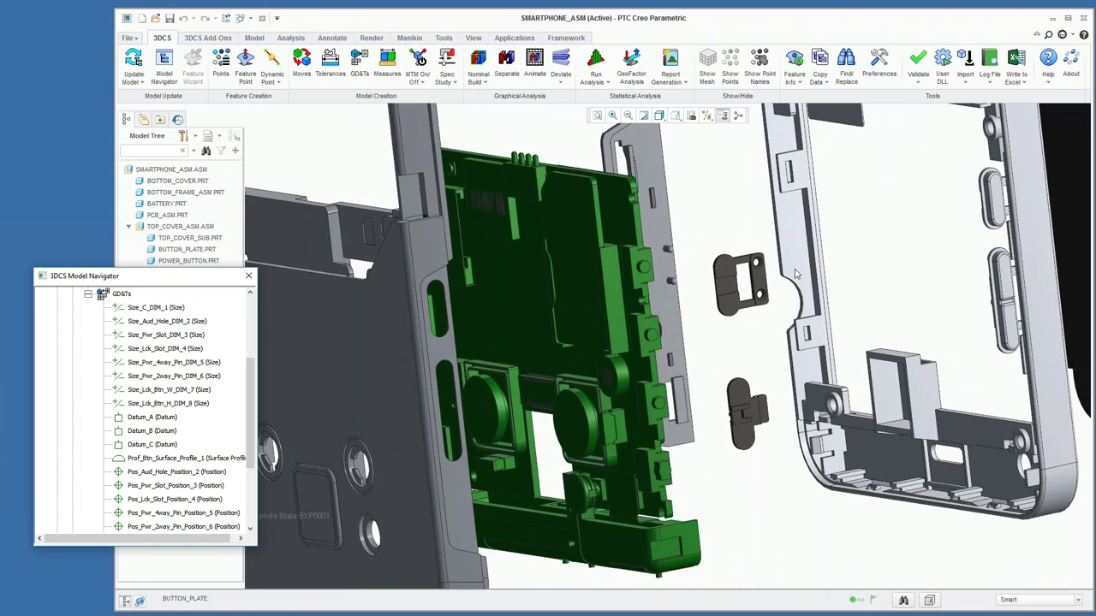
{"action": "middle_click_drag", "start_coordinate": [716, 210], "coordinate": [796, 270]}
{"action": "scroll", "coordinate": [796, 270], "scroll_direction": "up", "scroll_amount": 3}
Switch to a frontal view, show the phone nominally built, and deviate it in that position
{"action": "key", "text": "ctrl+d"}
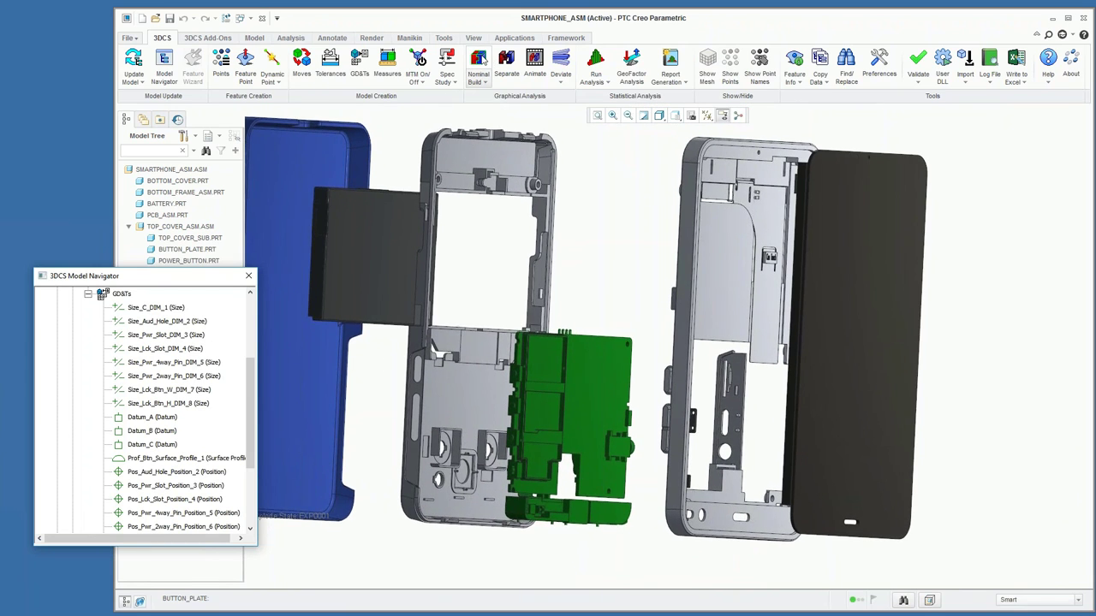
{"action": "left_click", "coordinate": [492, 58]}
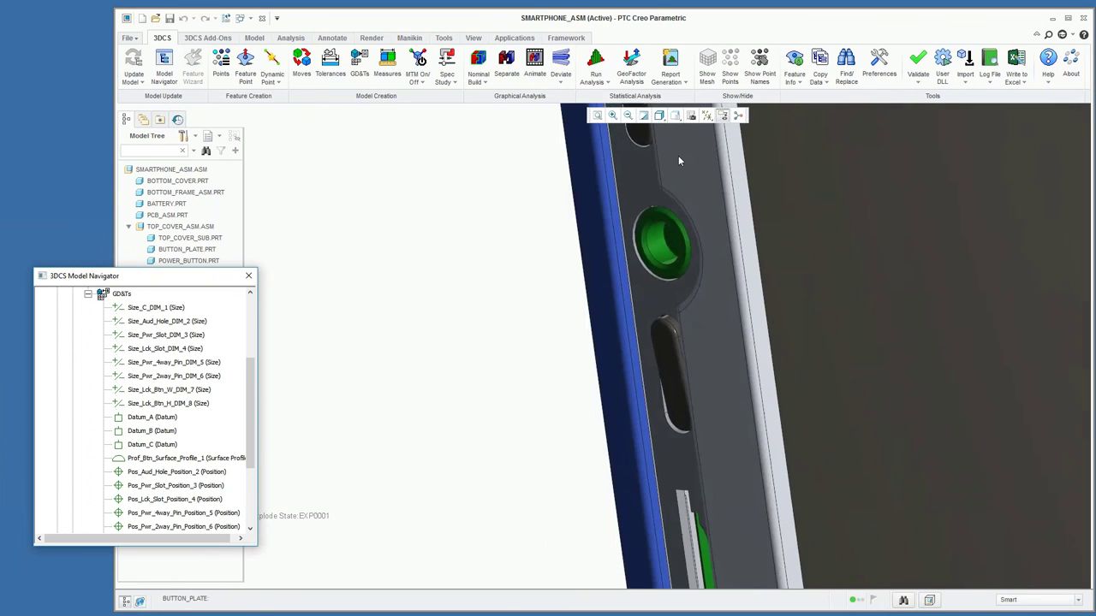
{"action": "left_click", "coordinate": [561, 64]}
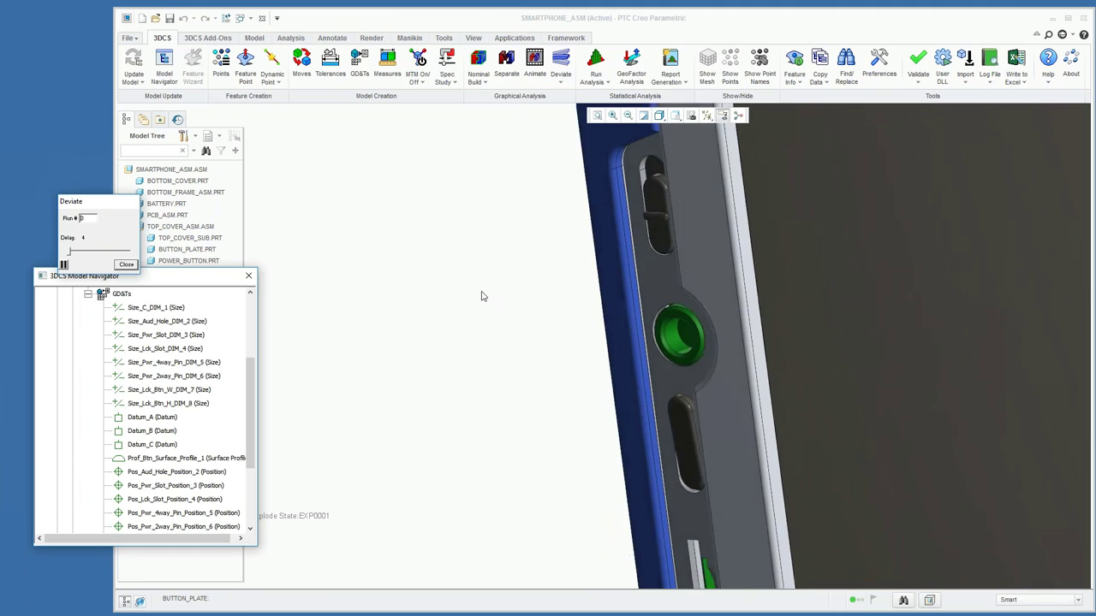